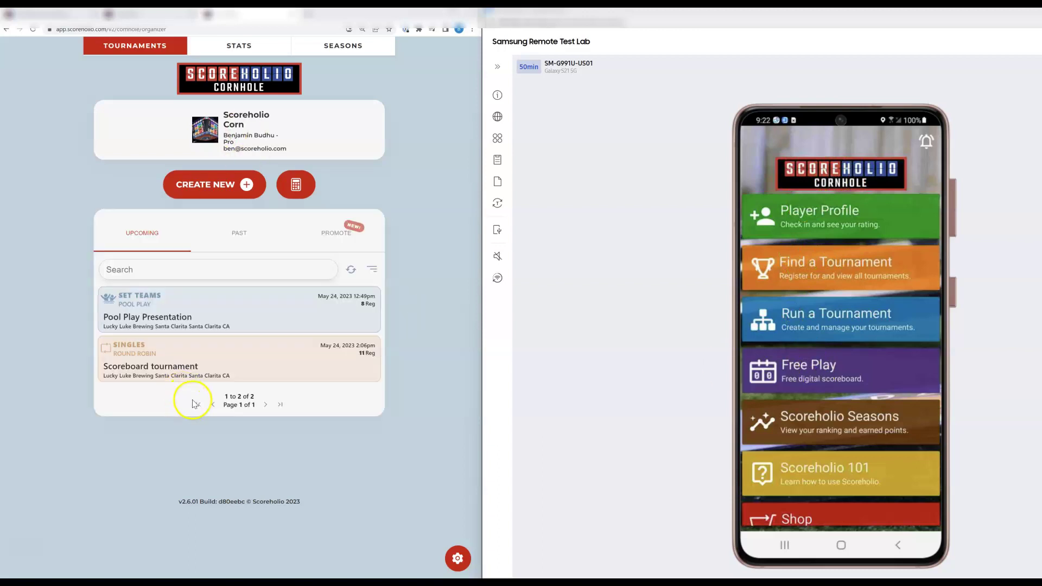
- Open the Scoreboard tournament's details, then its admin Setup page listing 11 teams
{"action": "left_click", "coordinate": [174, 368]}
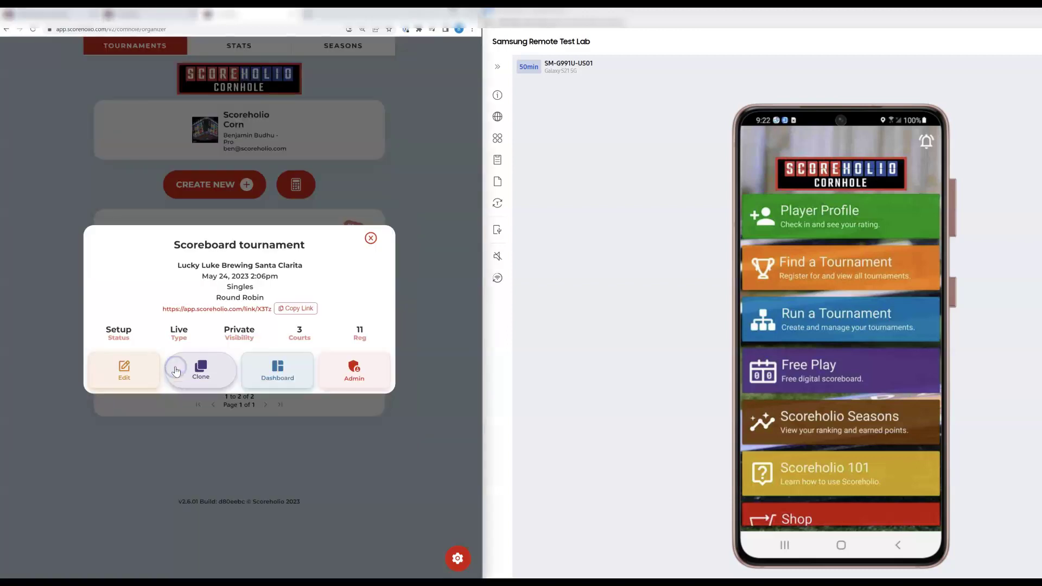
{"action": "left_click", "coordinate": [353, 360]}
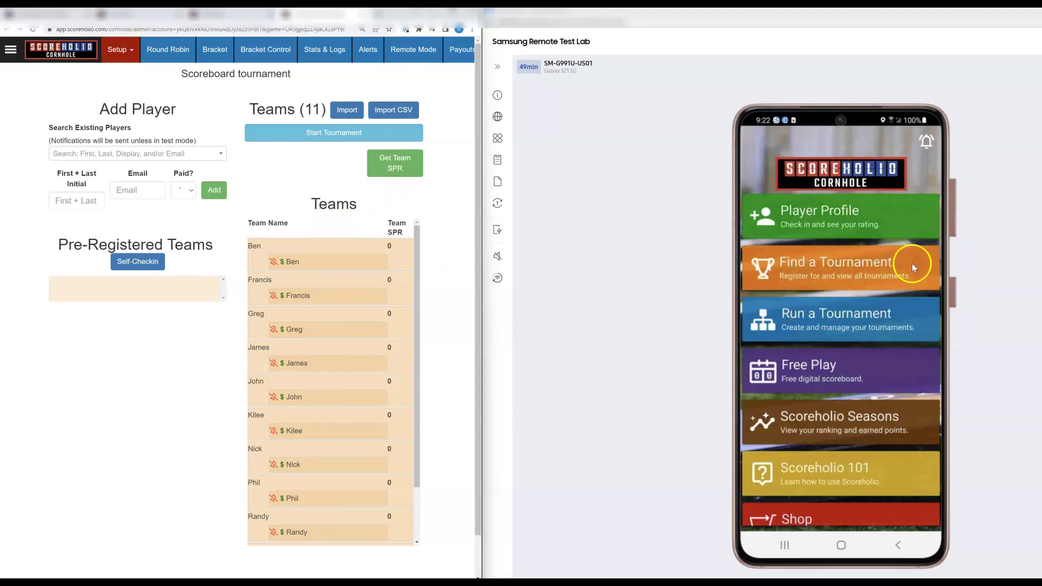
- On the phone, open the upcoming tournaments list and expand its date, distance and type filters
{"action": "left_click", "coordinate": [846, 274]}
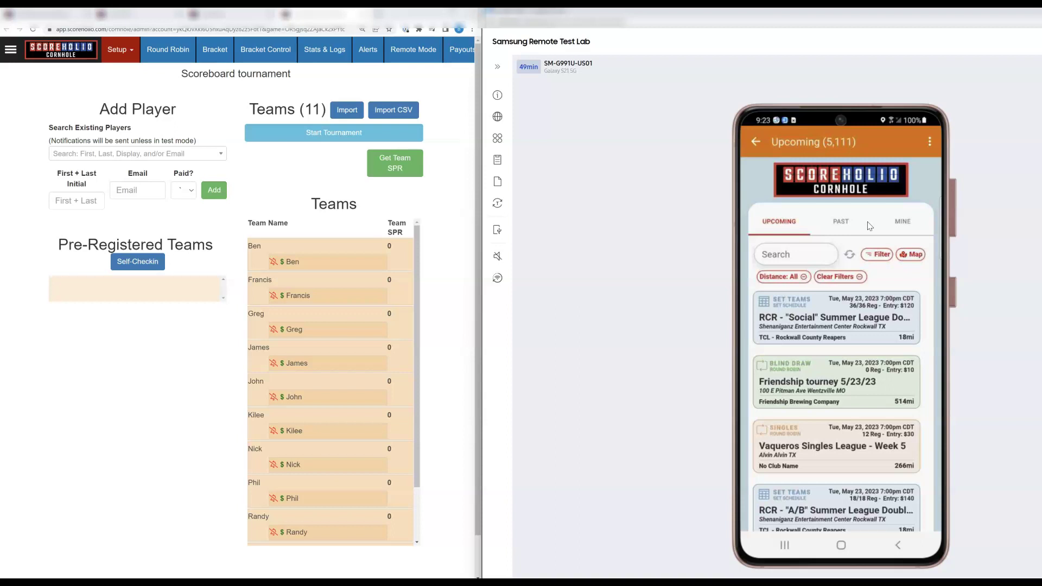
{"action": "mouse_move", "coordinate": [869, 226]}
{"action": "left_mouse_down"}
{"action": "mouse_move", "coordinate": [864, 216]}
{"action": "mouse_move", "coordinate": [857, 251]}
{"action": "mouse_move", "coordinate": [815, 262]}
{"action": "left_mouse_up"}
- Collapse the filters and search the upcoming tournaments for 'scoreboard'
{"action": "left_click", "coordinate": [879, 255]}
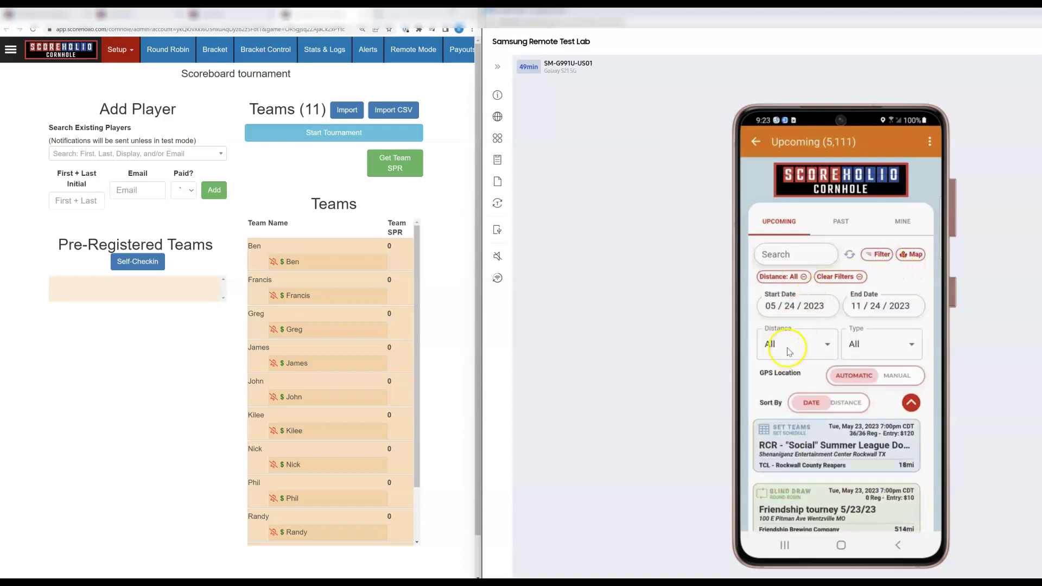
{"action": "left_click", "coordinate": [876, 254]}
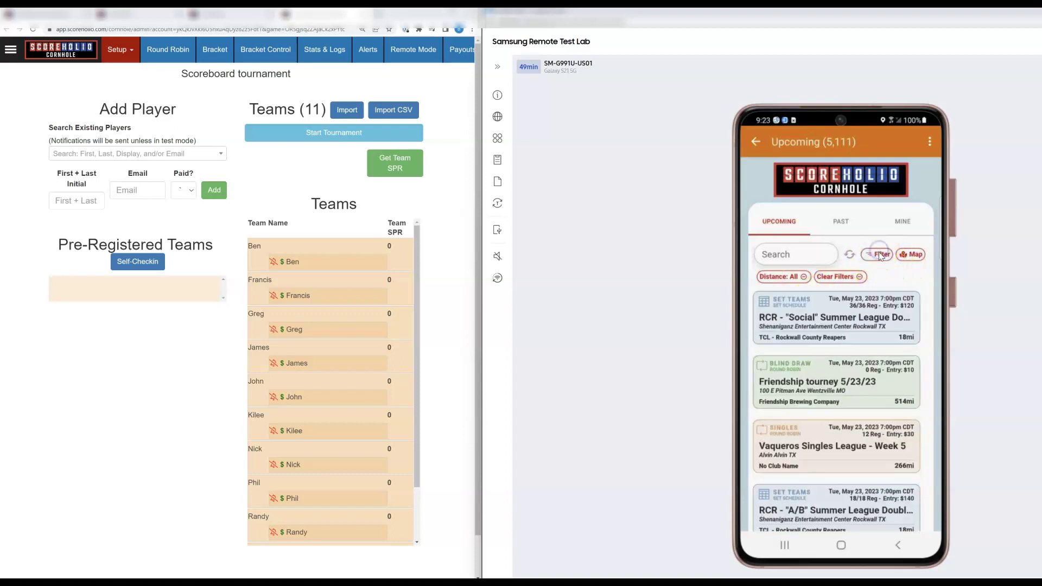
{"action": "left_click", "coordinate": [789, 255]}
{"action": "type", "text": "s"}
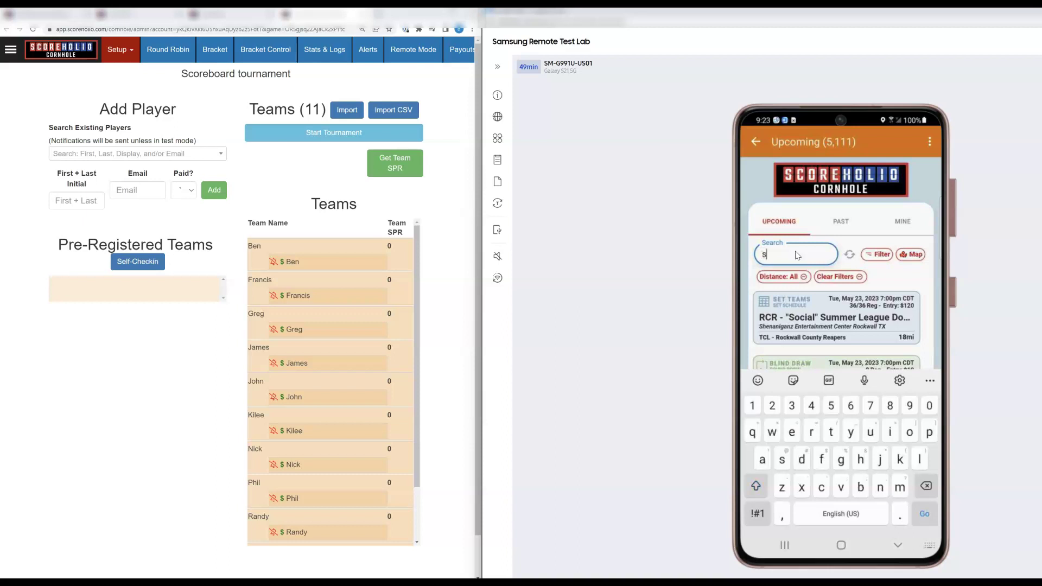
{"action": "type", "text": "coreboard"}
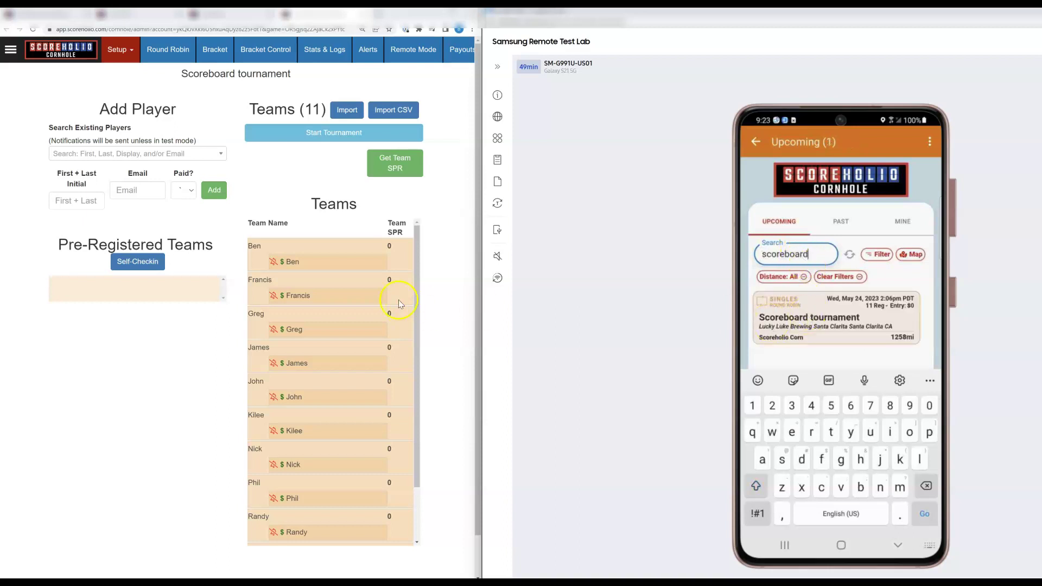
- View the Scoreboard tournament's dashboard of 11 checked-in players, then return to the list
{"action": "left_click", "coordinate": [829, 320]}
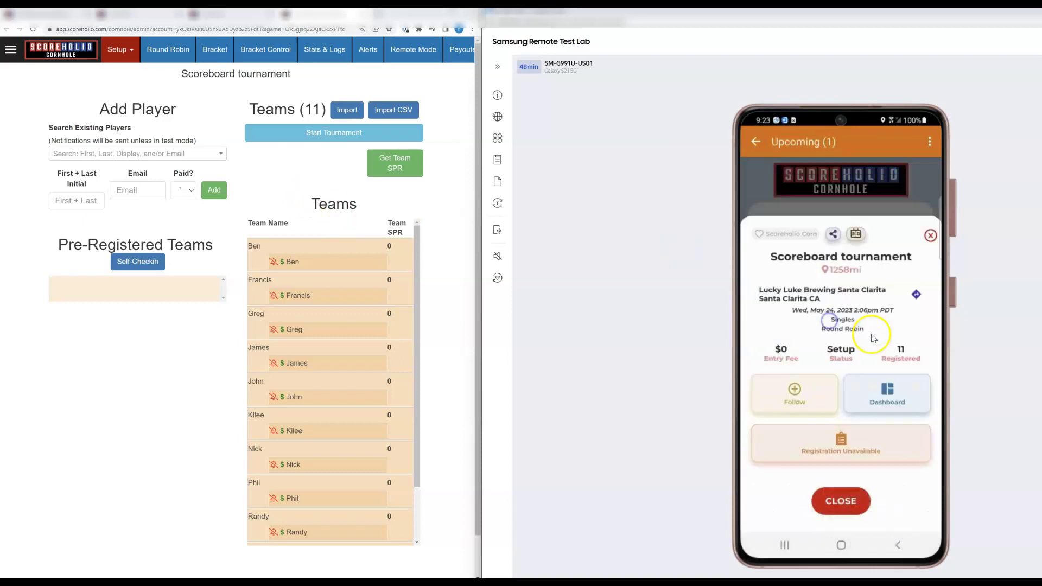
{"action": "left_click", "coordinate": [876, 397]}
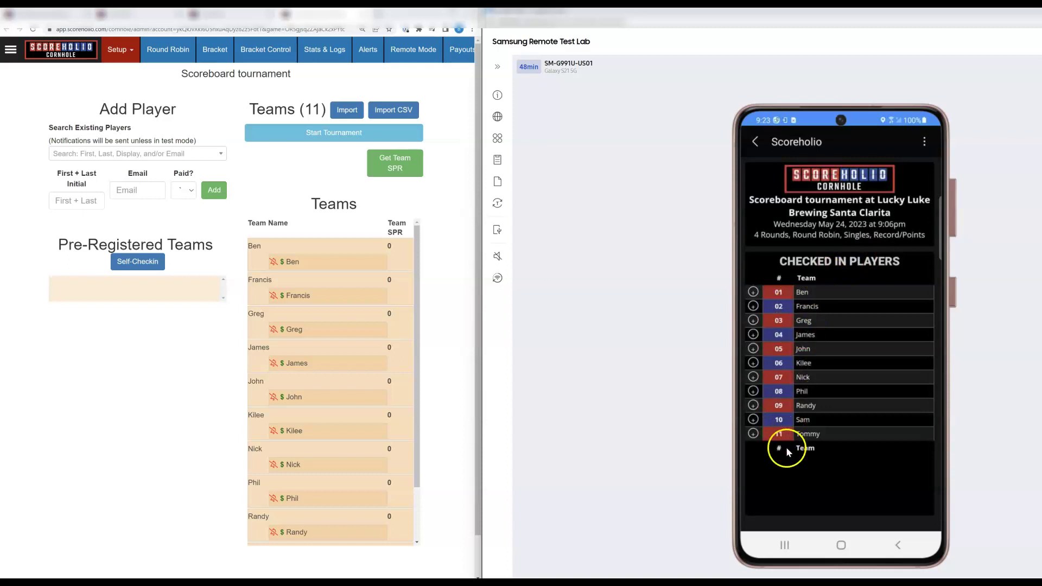
{"action": "left_click", "coordinate": [756, 142]}
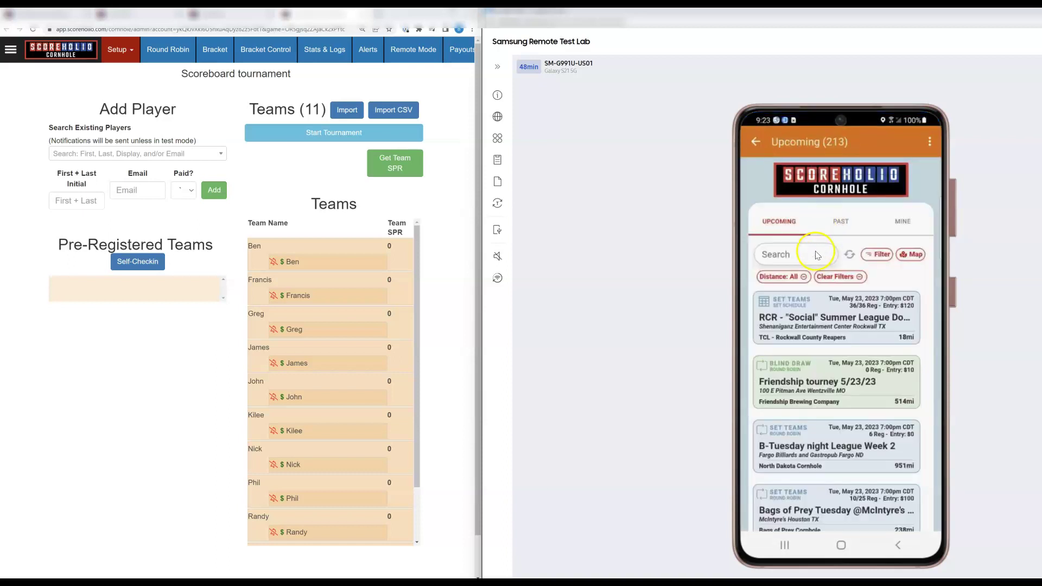
- Search upcoming tournaments for 'scoreboard', replacing a mistyped 'tournam', and open the Scoreboard tournament card
{"action": "left_click", "coordinate": [816, 255]}
{"action": "type", "text": "to"}
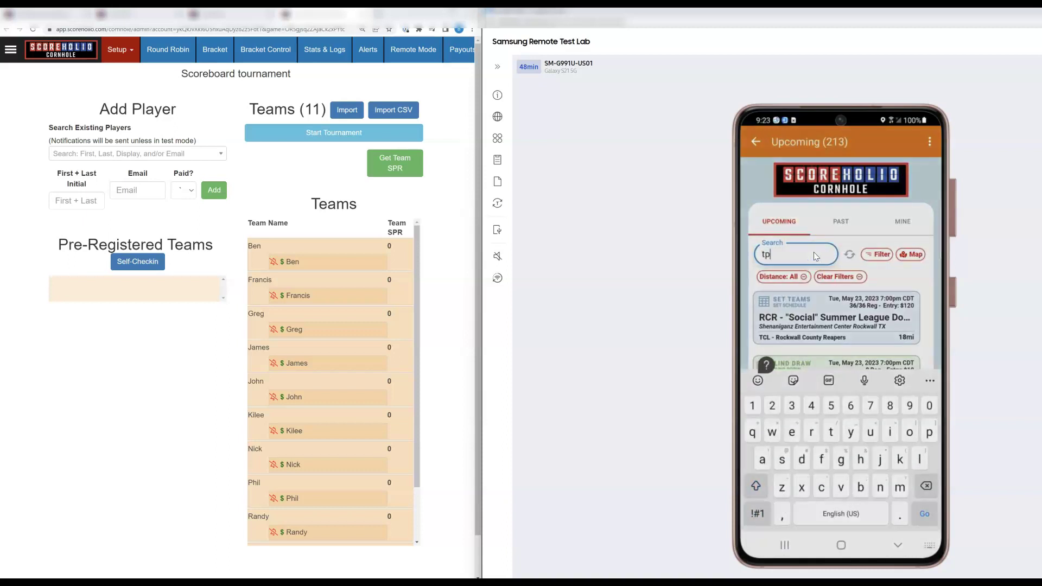
{"action": "type", "text": "urnam"}
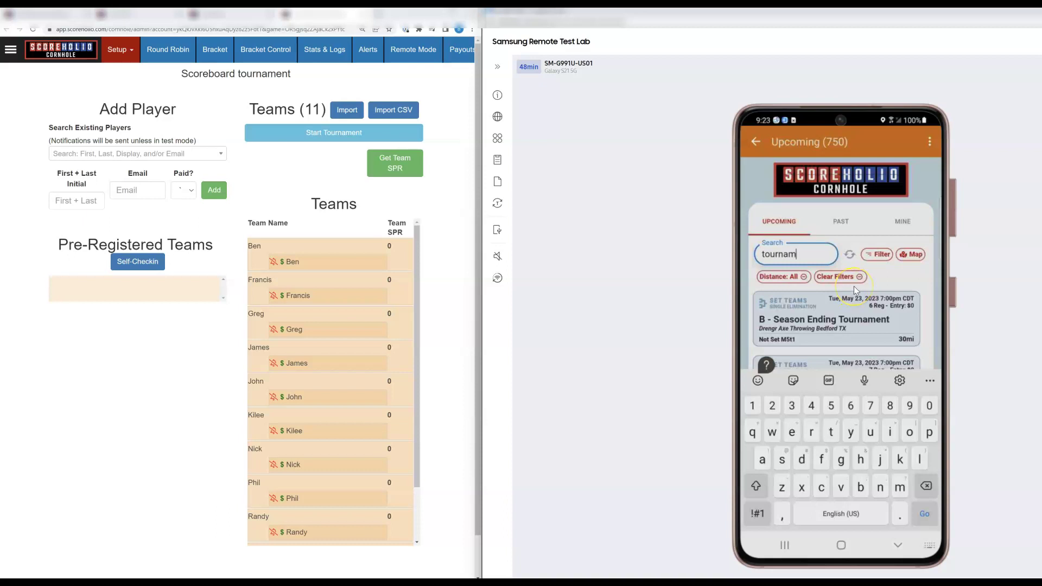
{"action": "key", "text": "BackSpace"}
{"action": "key", "text": "BackSpace"}
{"action": "key", "text": "BackSpace"}
{"action": "key", "text": "BackSpace"}
{"action": "key", "text": "BackSpace"}
{"action": "key", "text": "BackSpace"}
{"action": "key", "text": "BackSpace"}
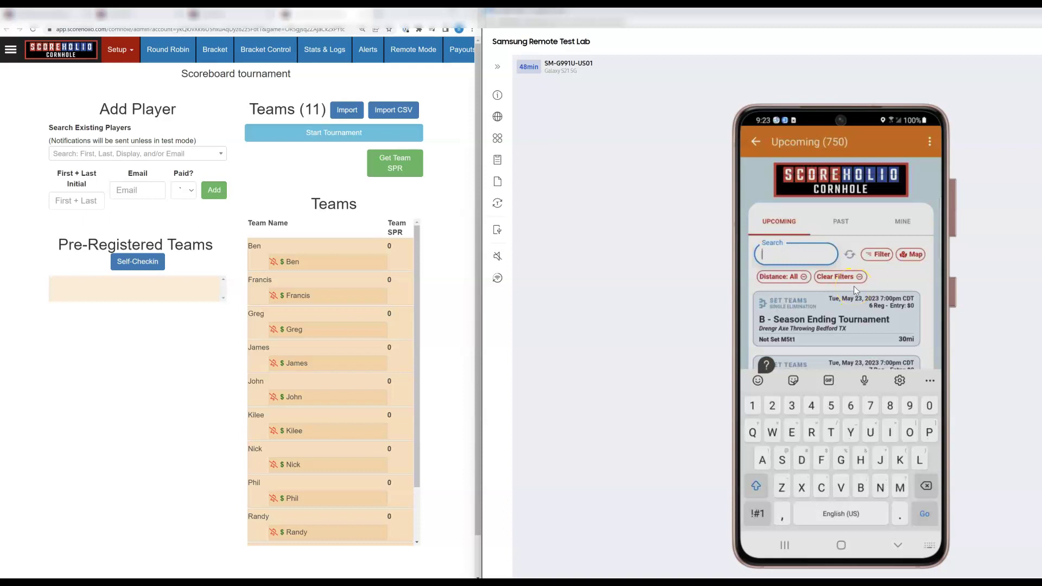
{"action": "type", "text": "scoreboard"}
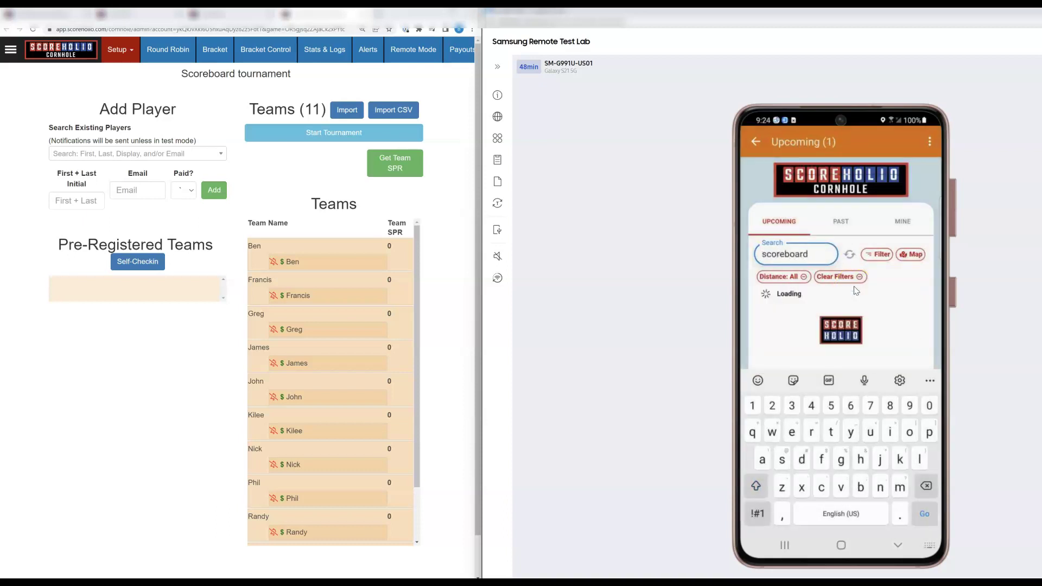
{"action": "left_click", "coordinate": [864, 307]}
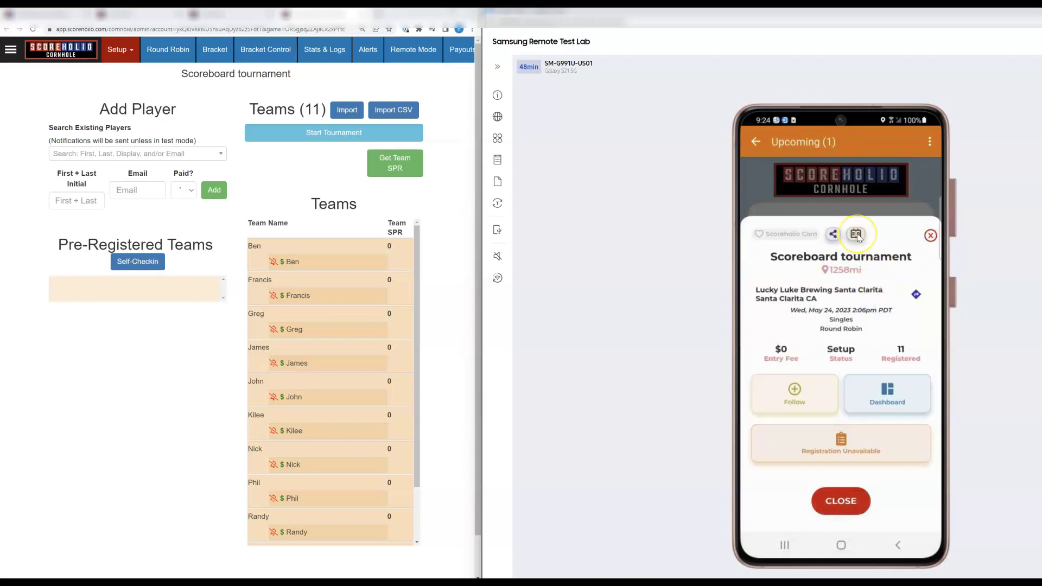
- Choose SCOREBOARD 1 from the Scoreboard tournament's scoreboard options
{"action": "left_click", "coordinate": [856, 235]}
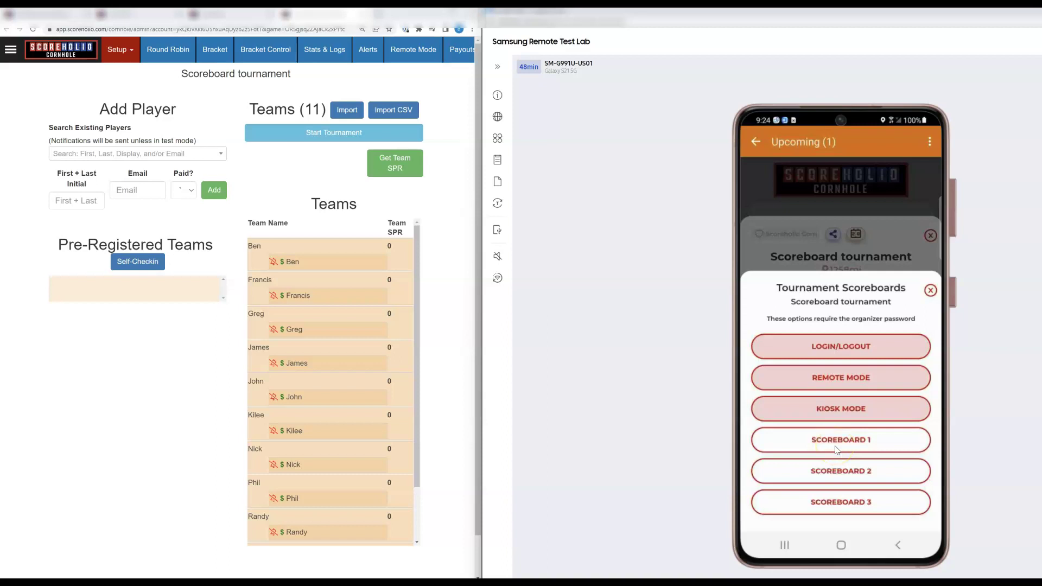
{"action": "left_click", "coordinate": [850, 451]}
- Launch Scoreboard 1 and enter the organizer's sign-in e-mail and account password
{"action": "left_click", "coordinate": [849, 447]}
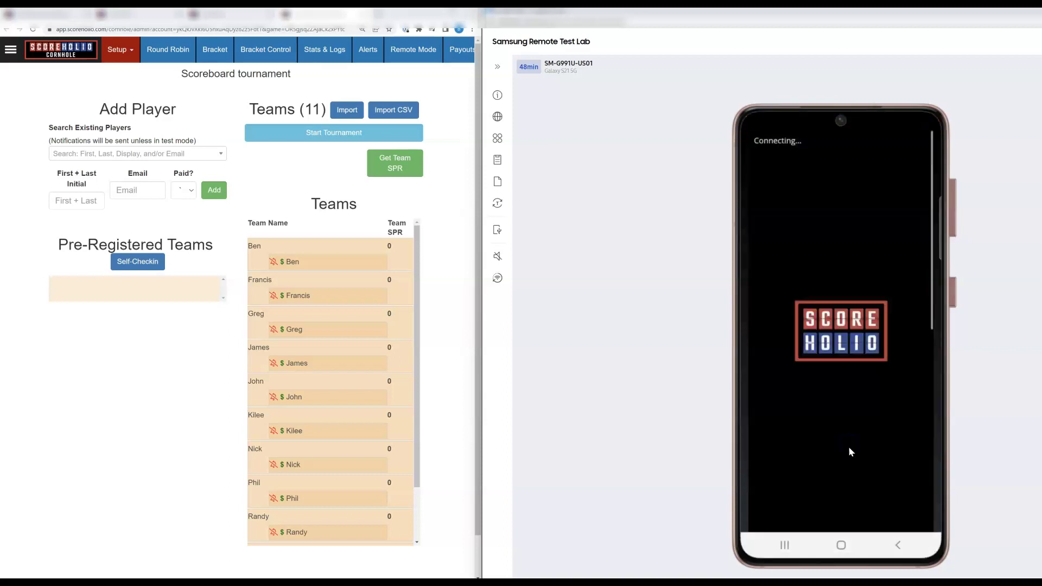
{"action": "left_click", "coordinate": [792, 255]}
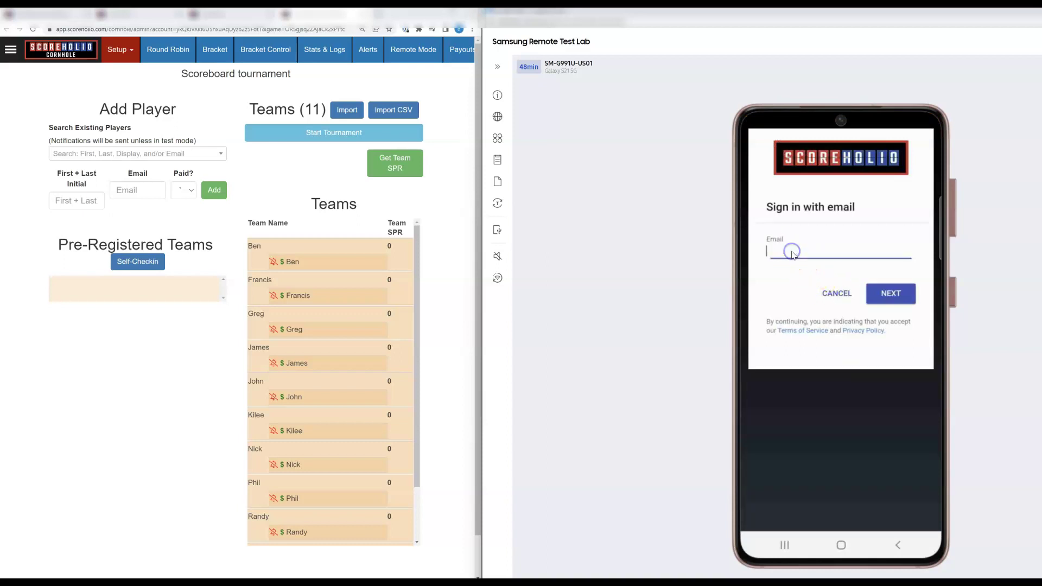
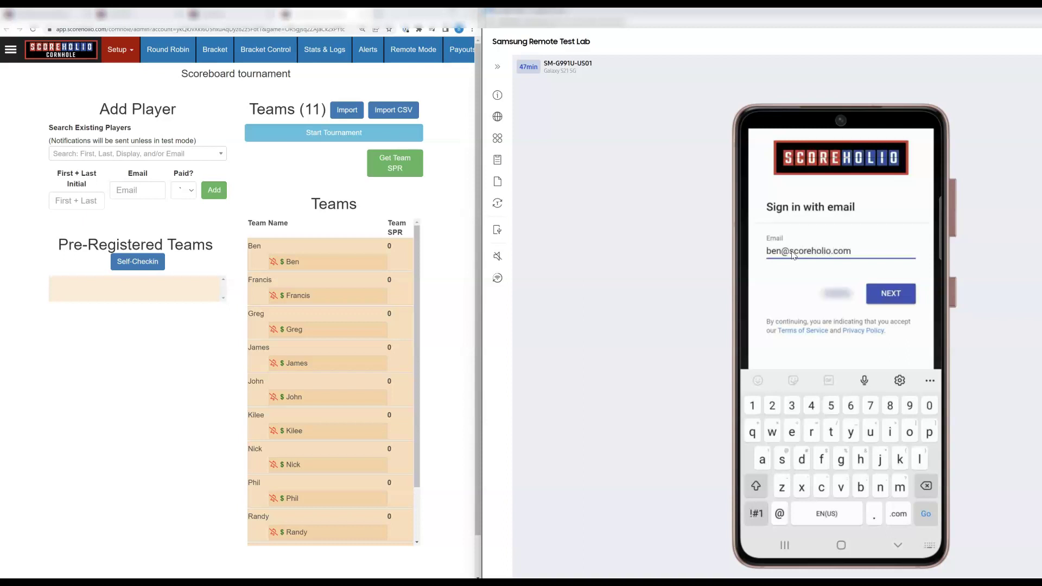
{"action": "left_click", "coordinate": [879, 290]}
{"action": "left_click", "coordinate": [861, 293]}
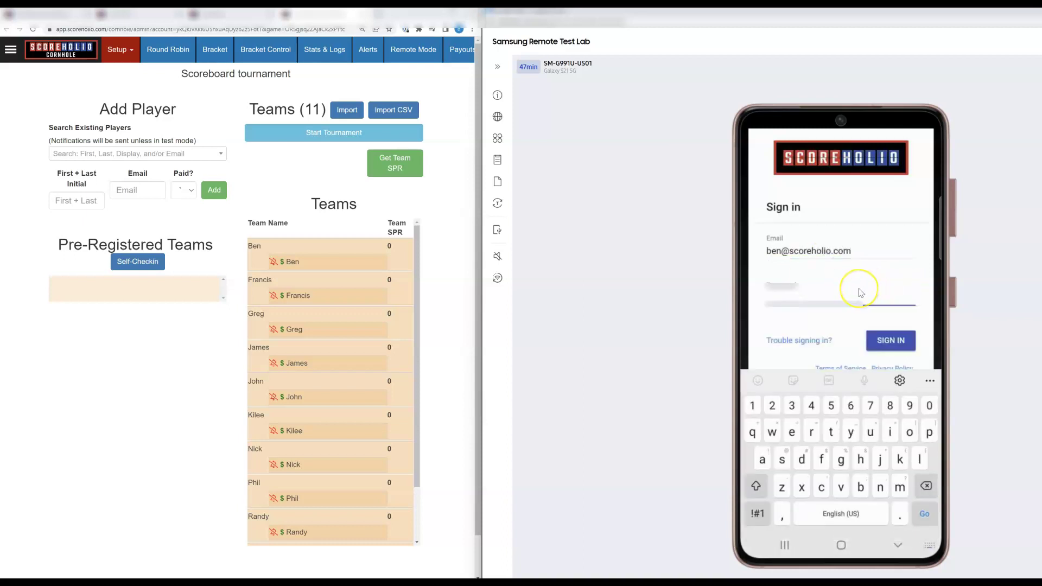
{"action": "type", "text": "******"}
- Sign in and tap points onto Team 1 and Team 2 on the free-play scoreboard
{"action": "left_click", "coordinate": [888, 339]}
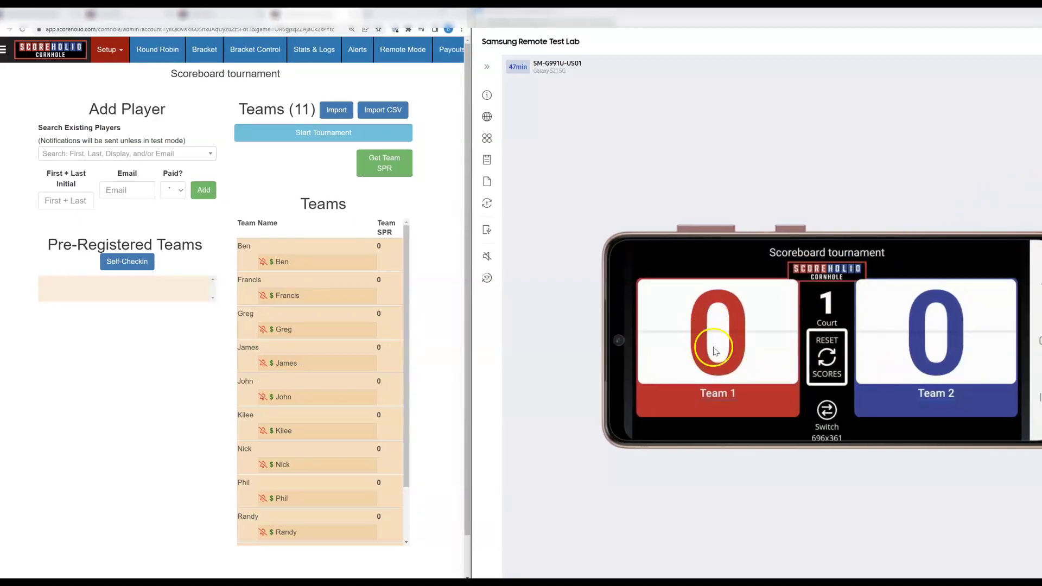
{"action": "left_click", "coordinate": [913, 312]}
{"action": "left_click", "coordinate": [914, 312]}
{"action": "left_click", "coordinate": [914, 312]}
{"action": "left_click", "coordinate": [913, 312]}
{"action": "left_click", "coordinate": [691, 306]}
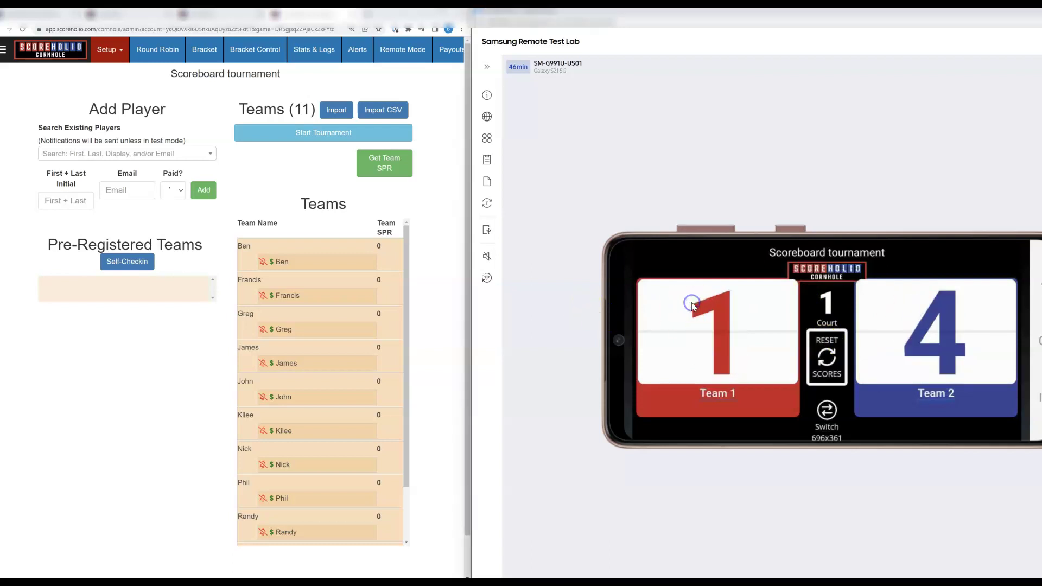
{"action": "left_click", "coordinate": [691, 306]}
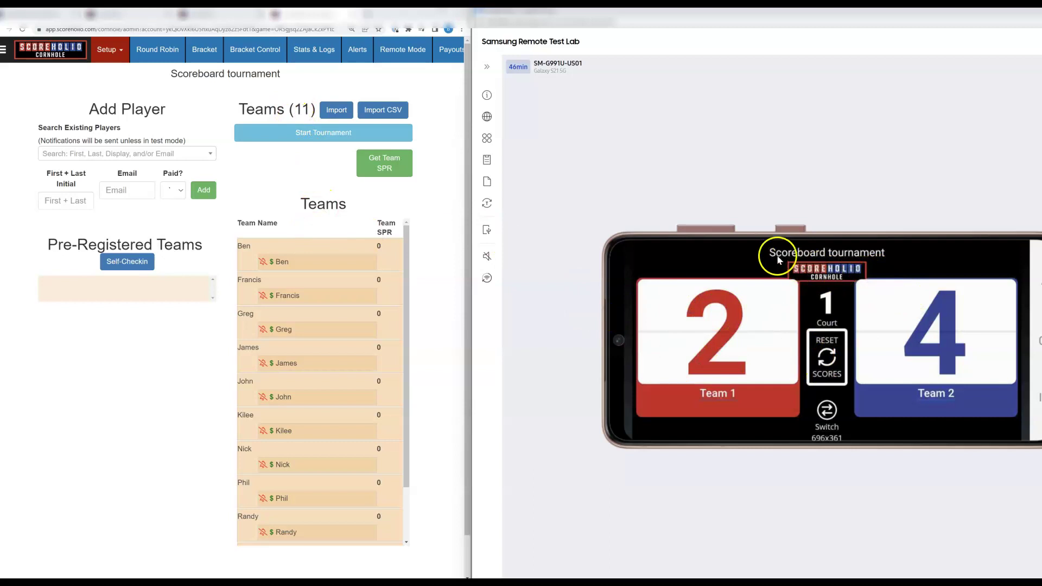
{"action": "left_click", "coordinate": [916, 311]}
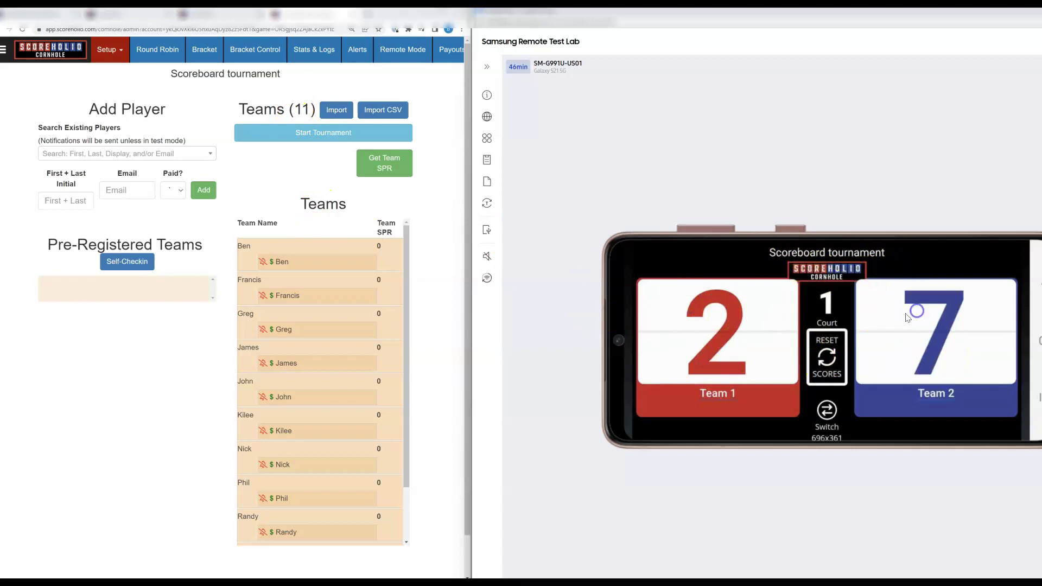
{"action": "left_click", "coordinate": [721, 310]}
{"action": "left_click", "coordinate": [722, 310]}
{"action": "left_click", "coordinate": [944, 311]}
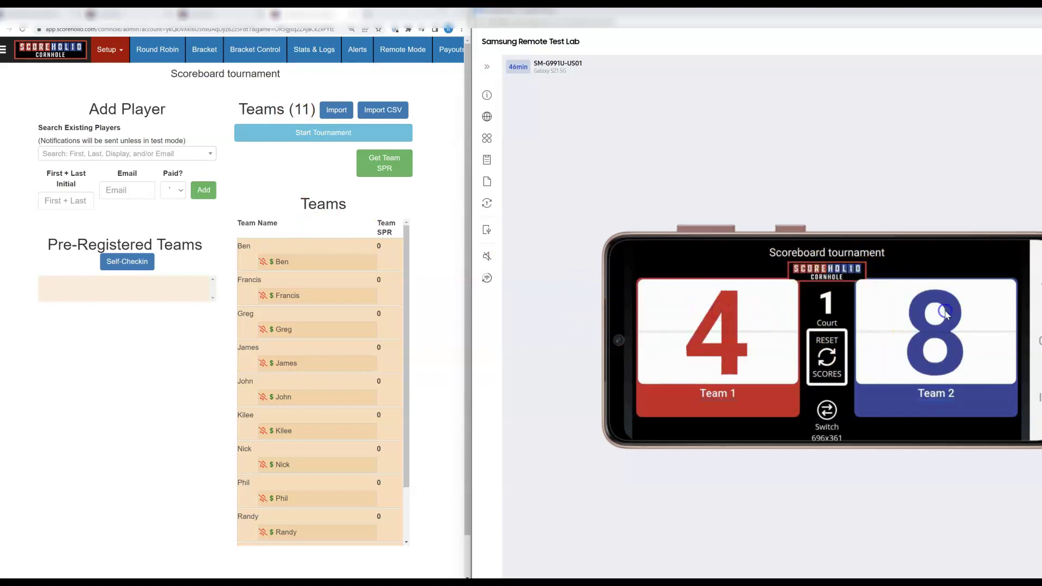
{"action": "left_click", "coordinate": [945, 311]}
{"action": "left_click", "coordinate": [945, 311]}
{"action": "left_click", "coordinate": [944, 311]}
{"action": "left_click", "coordinate": [938, 311]}
{"action": "left_click", "coordinate": [939, 310]}
{"action": "left_click", "coordinate": [721, 314]}
{"action": "left_click", "coordinate": [721, 313]}
{"action": "left_click", "coordinate": [721, 314]}
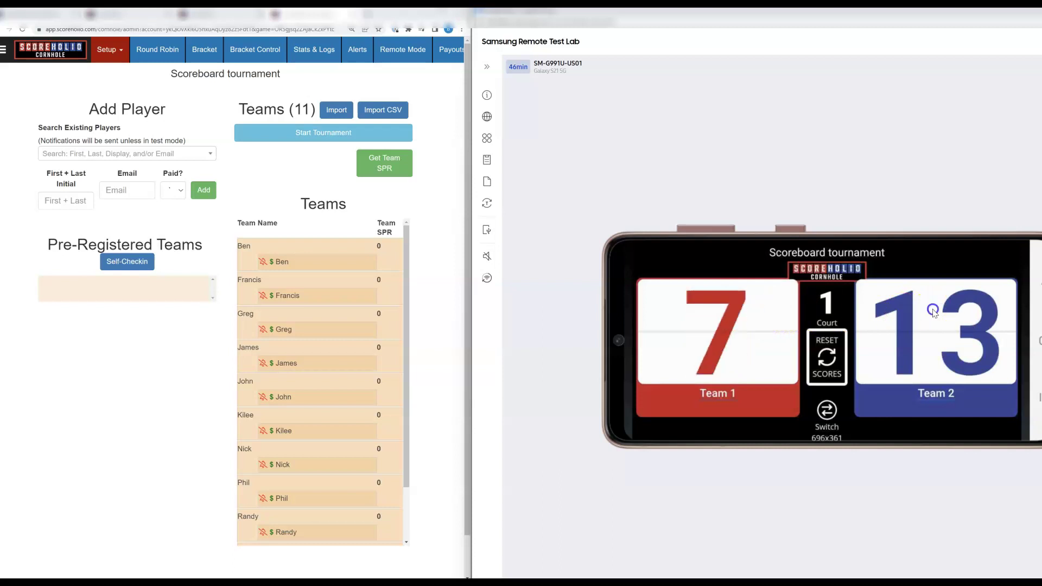
{"action": "left_click", "coordinate": [932, 311]}
{"action": "left_click", "coordinate": [932, 311]}
{"action": "left_click", "coordinate": [932, 311]}
{"action": "left_click", "coordinate": [932, 311]}
{"action": "left_click", "coordinate": [932, 311]}
{"action": "left_click", "coordinate": [932, 310]}
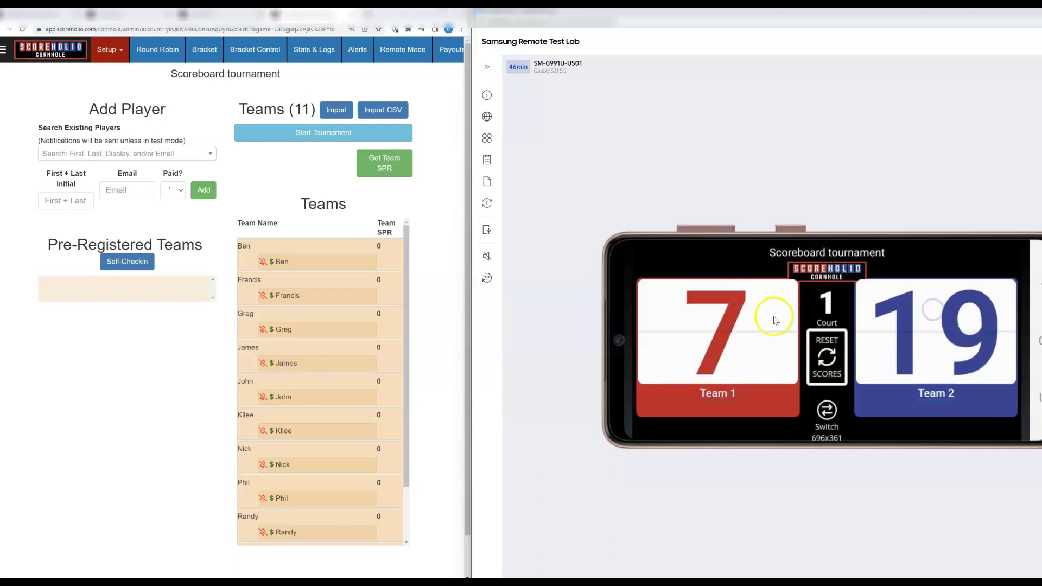
{"action": "left_click", "coordinate": [702, 314]}
{"action": "left_click", "coordinate": [703, 315]}
- Add one more Team 2 point, reset both scores to 0–0, and start the tournament
{"action": "left_click", "coordinate": [911, 314]}
{"action": "left_click", "coordinate": [826, 358]}
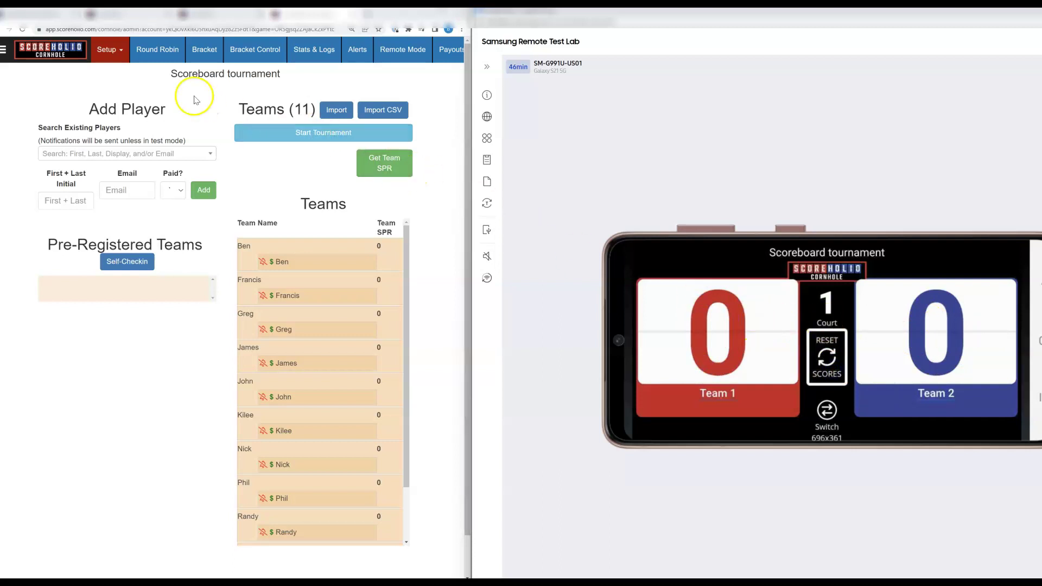
{"action": "left_click", "coordinate": [296, 132]}
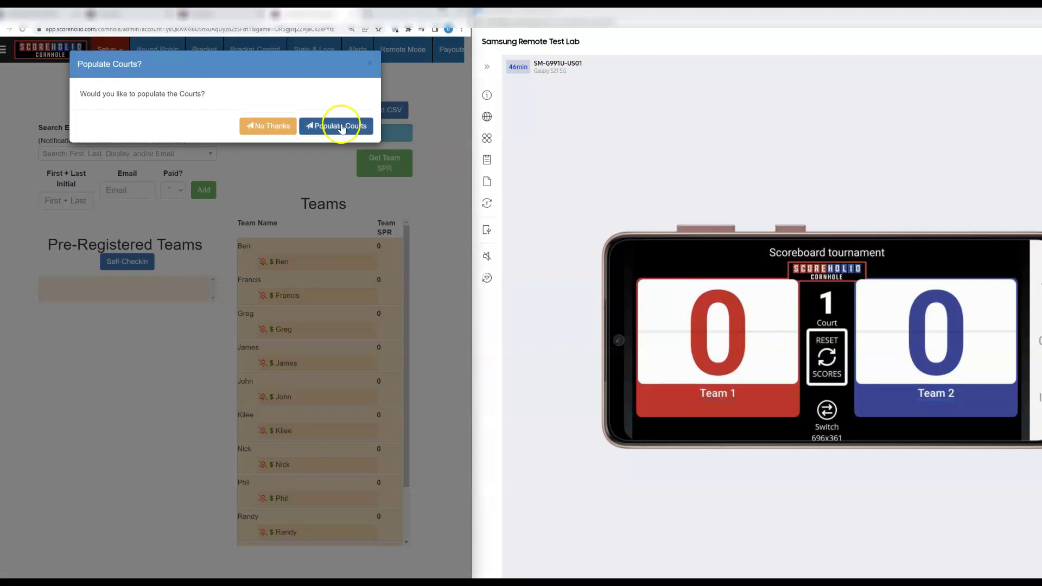
- Populate the courts with the first matches and start court 1's game with Basic Scoring
{"action": "left_click", "coordinate": [340, 127]}
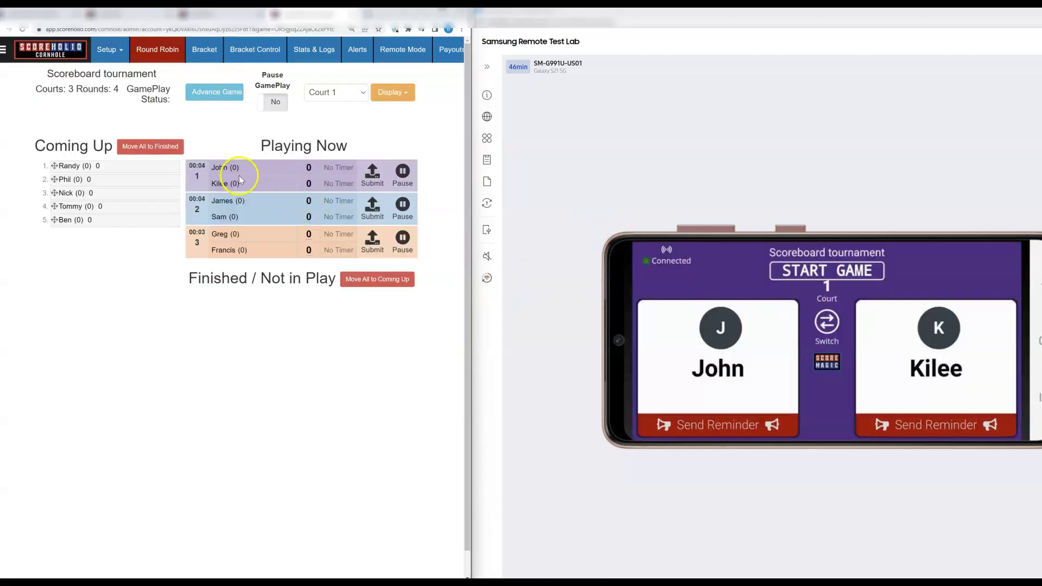
{"action": "left_click", "coordinate": [823, 274]}
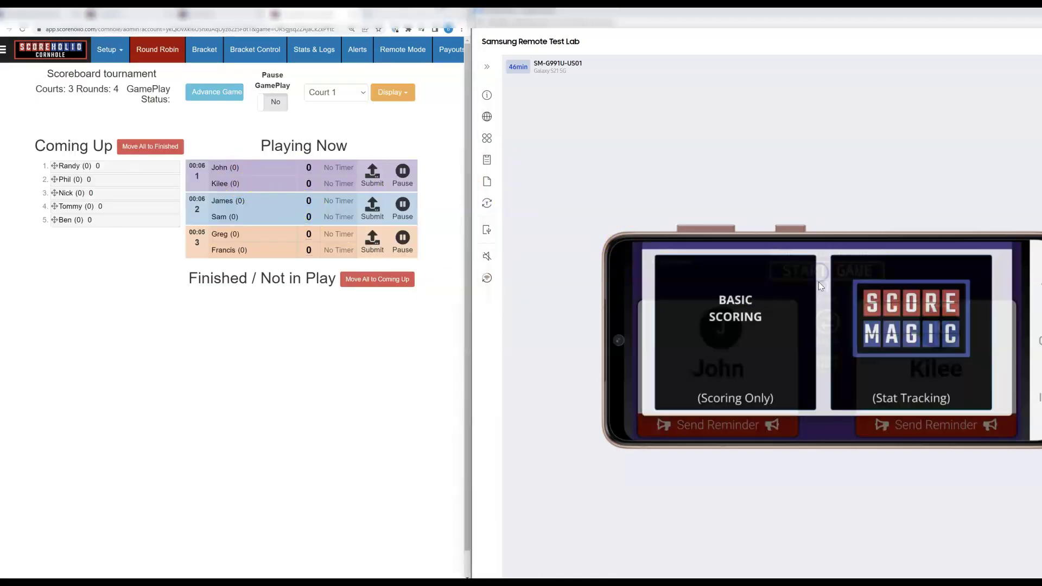
{"action": "left_click", "coordinate": [725, 327]}
- Score court 1 as John 21, Kilee 3 and submit the result
{"action": "left_click", "coordinate": [721, 327]}
{"action": "left_click", "coordinate": [721, 327]}
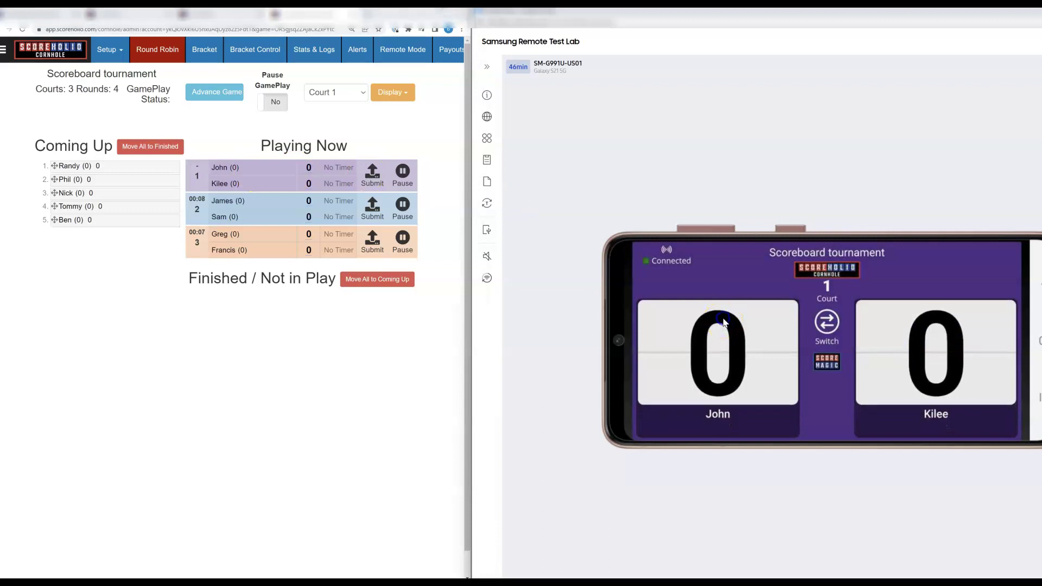
{"action": "left_click", "coordinate": [721, 326]}
{"action": "left_click", "coordinate": [721, 326]}
{"action": "left_click", "coordinate": [722, 326]}
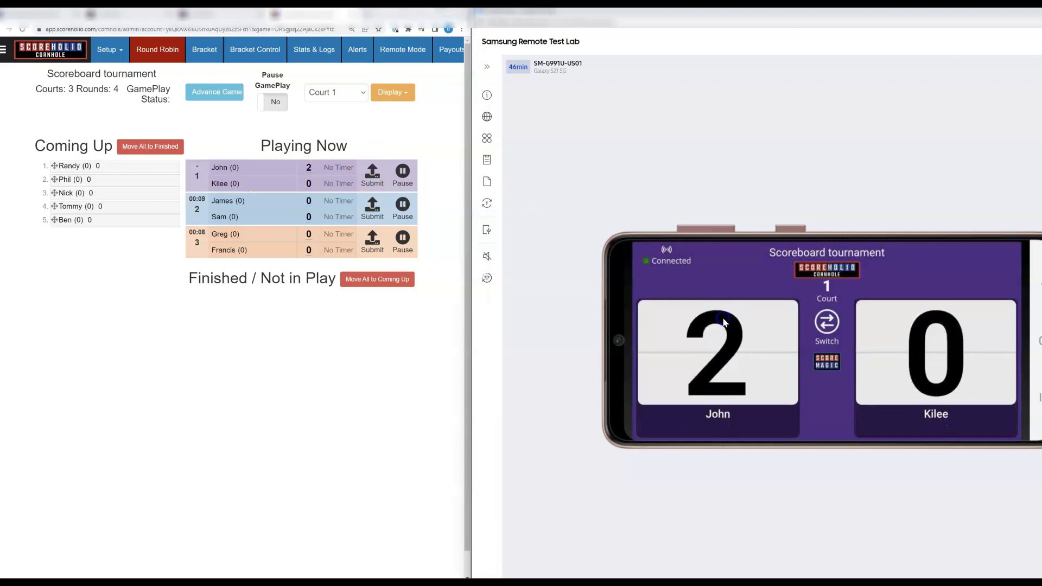
{"action": "left_click", "coordinate": [888, 325]}
{"action": "left_click", "coordinate": [889, 325]}
{"action": "left_click", "coordinate": [889, 325]}
{"action": "left_click", "coordinate": [722, 318]}
{"action": "left_click", "coordinate": [721, 317]}
{"action": "left_click", "coordinate": [722, 317]}
{"action": "left_click", "coordinate": [721, 318]}
{"action": "left_click", "coordinate": [721, 318]}
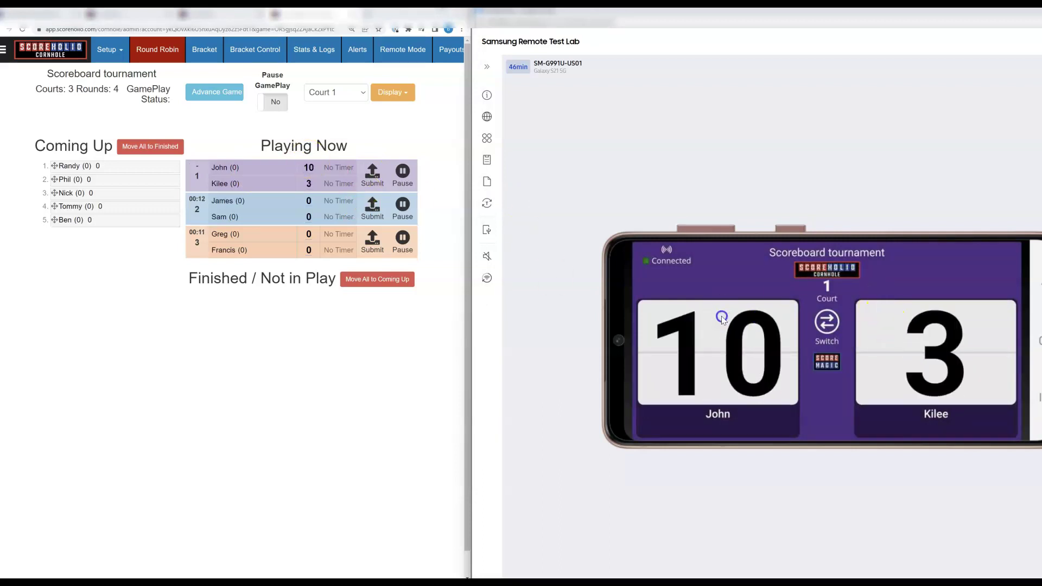
{"action": "left_click", "coordinate": [722, 318]}
{"action": "left_click", "coordinate": [721, 317]}
{"action": "left_click", "coordinate": [722, 318]}
{"action": "left_click", "coordinate": [721, 318]}
{"action": "left_click", "coordinate": [722, 317]}
{"action": "left_click", "coordinate": [721, 317]}
{"action": "left_click", "coordinate": [722, 317]}
{"action": "left_click", "coordinate": [722, 317]}
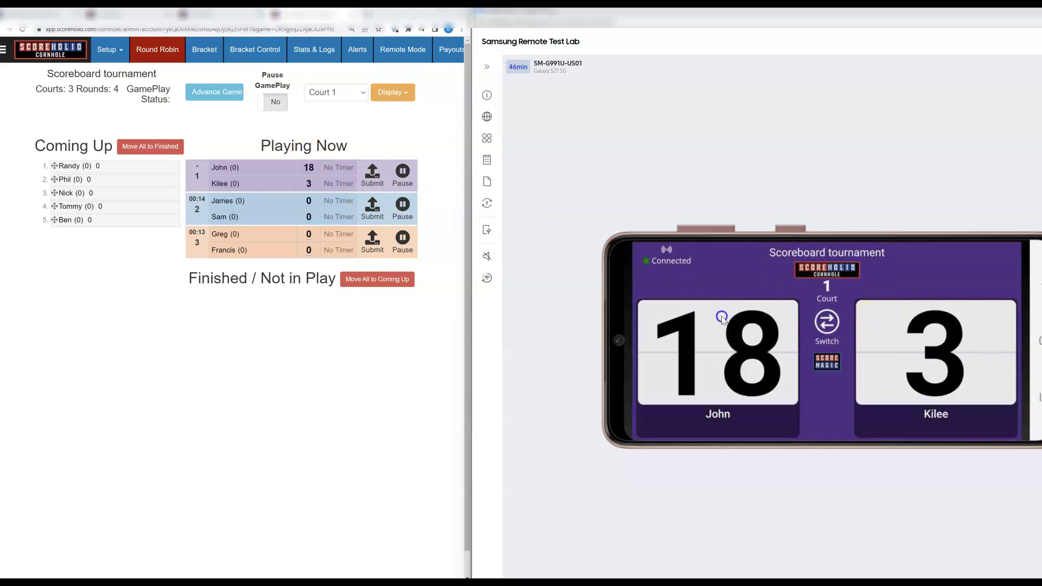
{"action": "left_click", "coordinate": [721, 317]}
{"action": "left_click", "coordinate": [722, 317]}
{"action": "left_click", "coordinate": [721, 317]}
{"action": "left_click", "coordinate": [830, 336]}
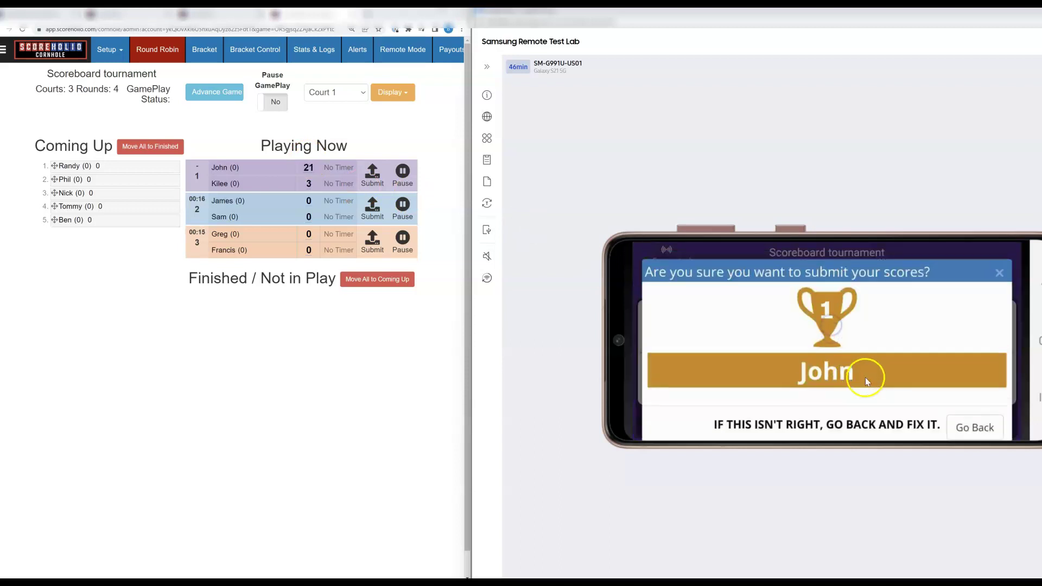
{"action": "left_click", "coordinate": [896, 428]}
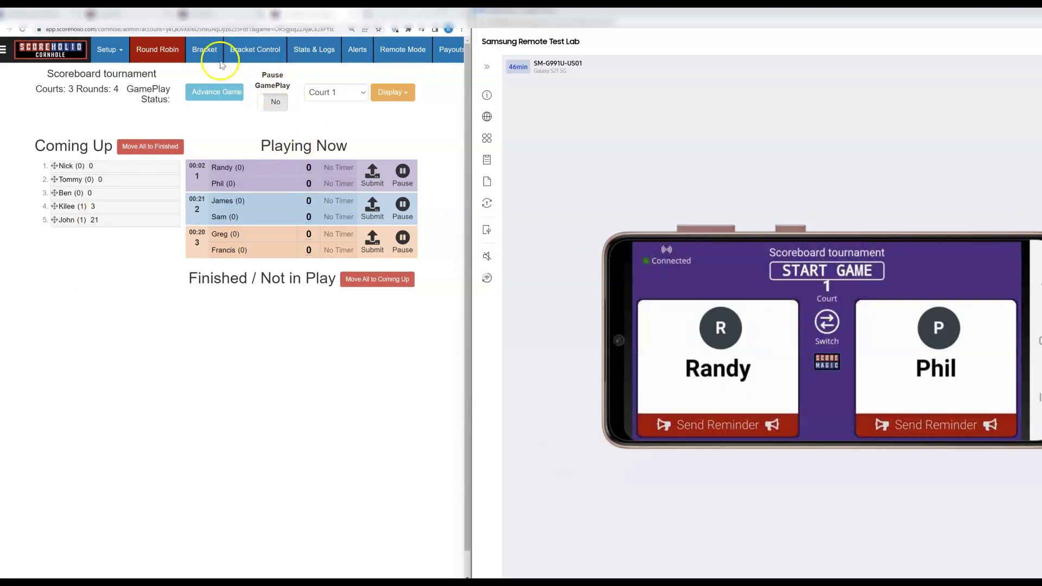
- Create and confirm a Single Elimination bracket for the 11 teams from the Bracket tab
{"action": "left_click", "coordinate": [204, 49]}
{"action": "left_click", "coordinate": [162, 115]}
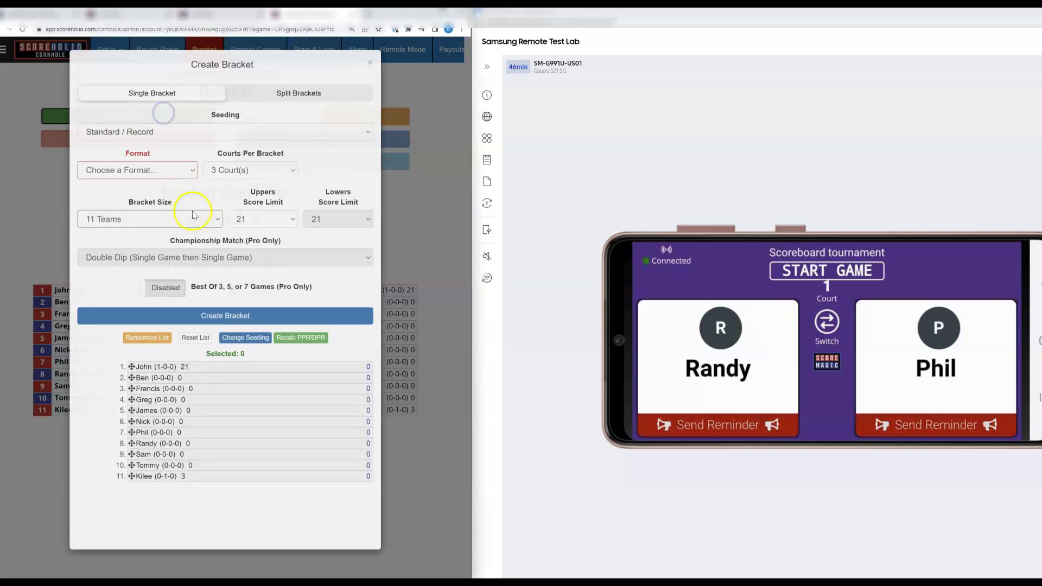
{"action": "left_click", "coordinate": [162, 172]}
{"action": "left_click", "coordinate": [158, 174]}
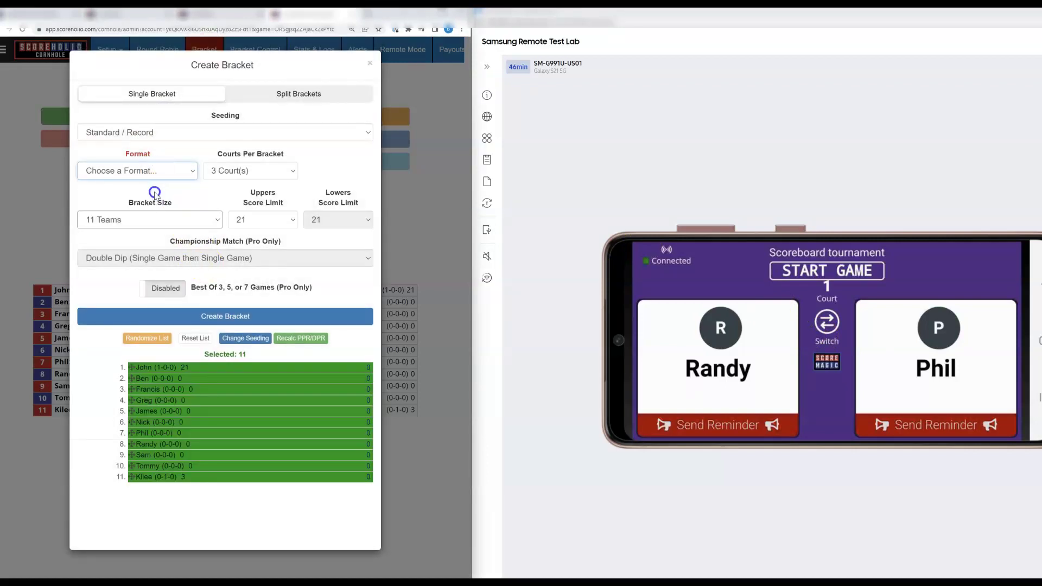
{"action": "left_click", "coordinate": [198, 316]}
{"action": "left_click", "coordinate": [332, 230]}
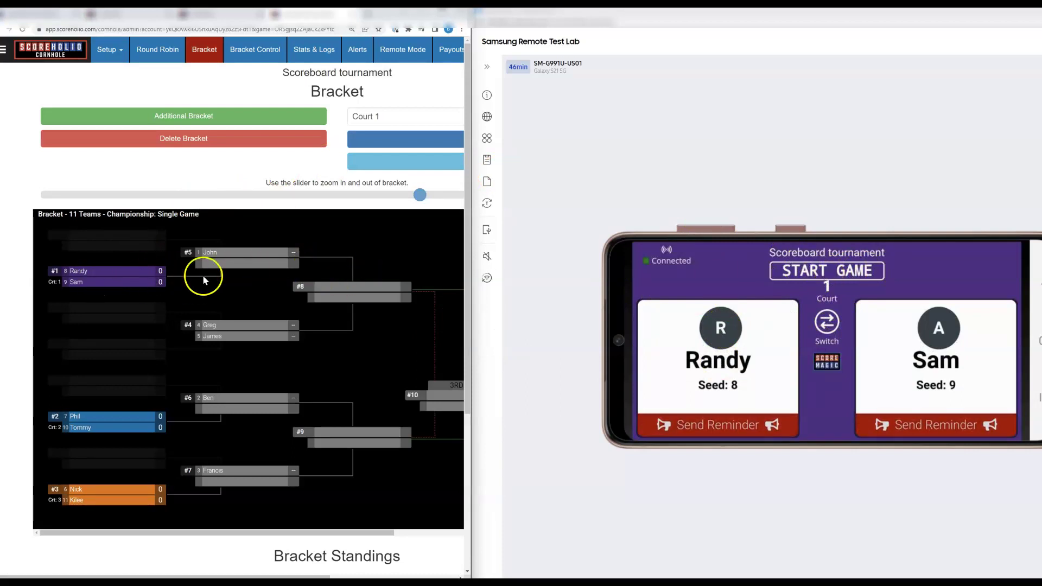
- Open the Scoreboard tournament's edit settings, leaving the season unchanged
{"action": "left_click", "coordinate": [212, 14]}
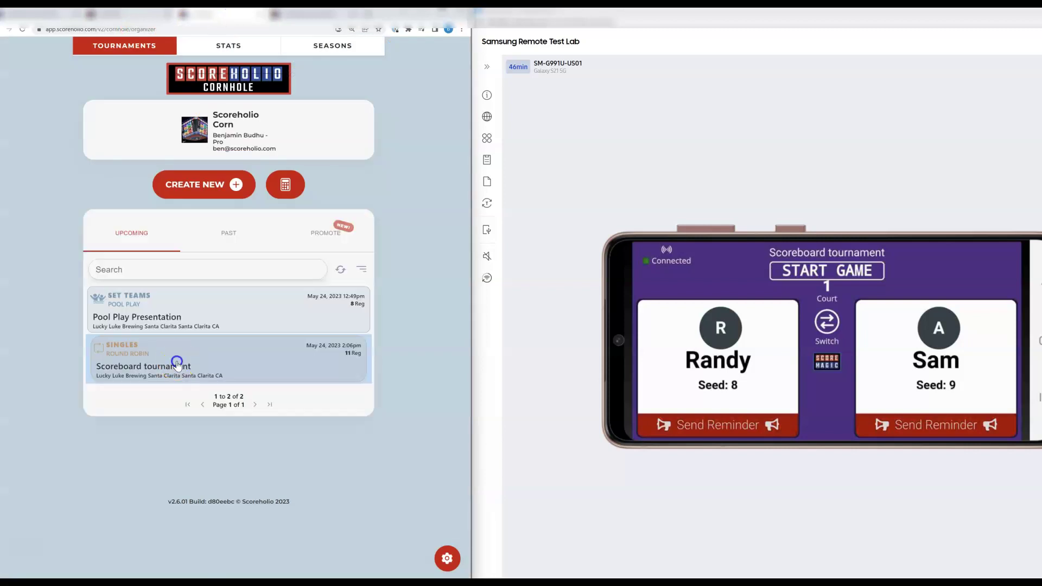
{"action": "left_click", "coordinate": [176, 361]}
{"action": "left_click", "coordinate": [117, 366]}
{"action": "scroll", "coordinate": [228, 374], "scroll_direction": "down", "scroll_amount": 4}
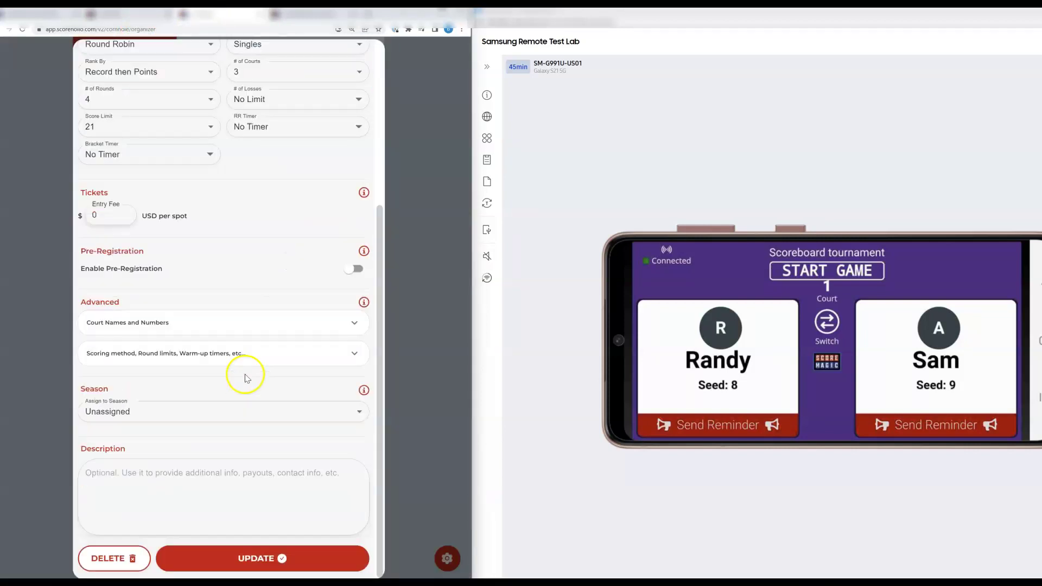
{"action": "left_click", "coordinate": [168, 404]}
{"action": "left_click", "coordinate": [414, 351]}
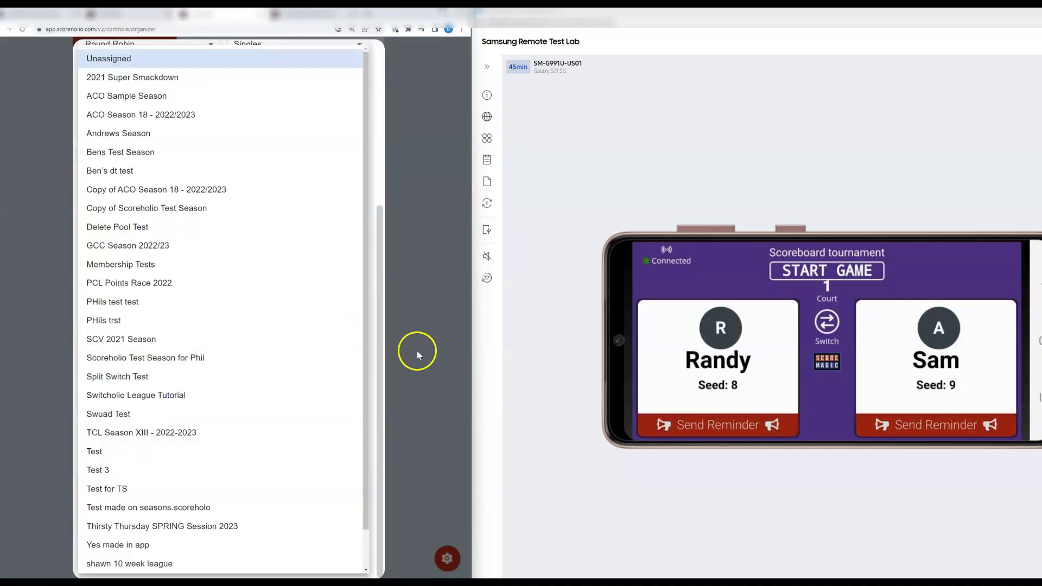
- Set Game Status to Complete under the scoring method settings and save the update
{"action": "left_click", "coordinate": [194, 354]}
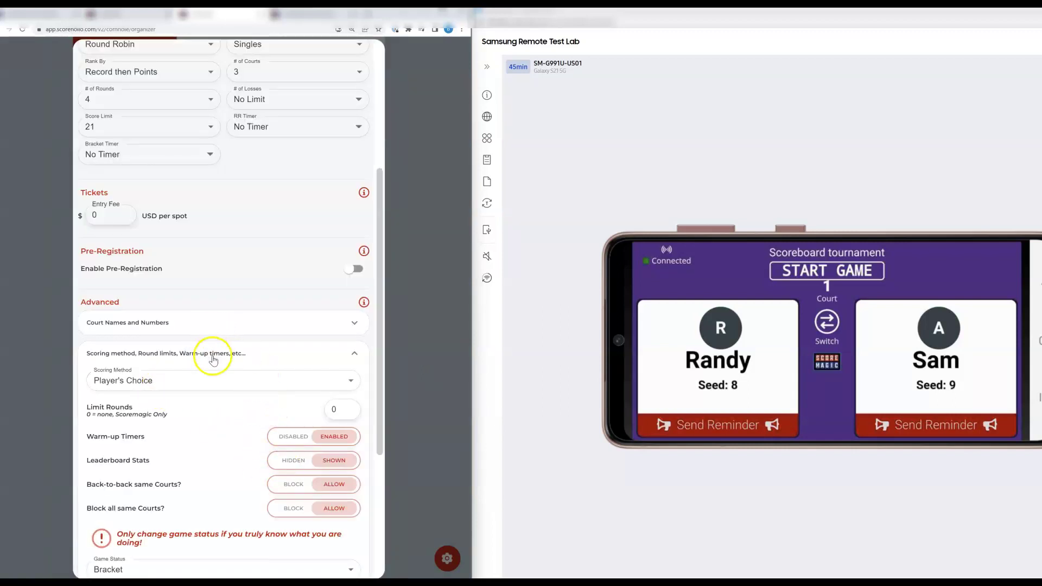
{"action": "scroll", "coordinate": [196, 401], "scroll_direction": "down", "scroll_amount": 2}
{"action": "left_click", "coordinate": [157, 488]}
{"action": "left_click", "coordinate": [113, 559]}
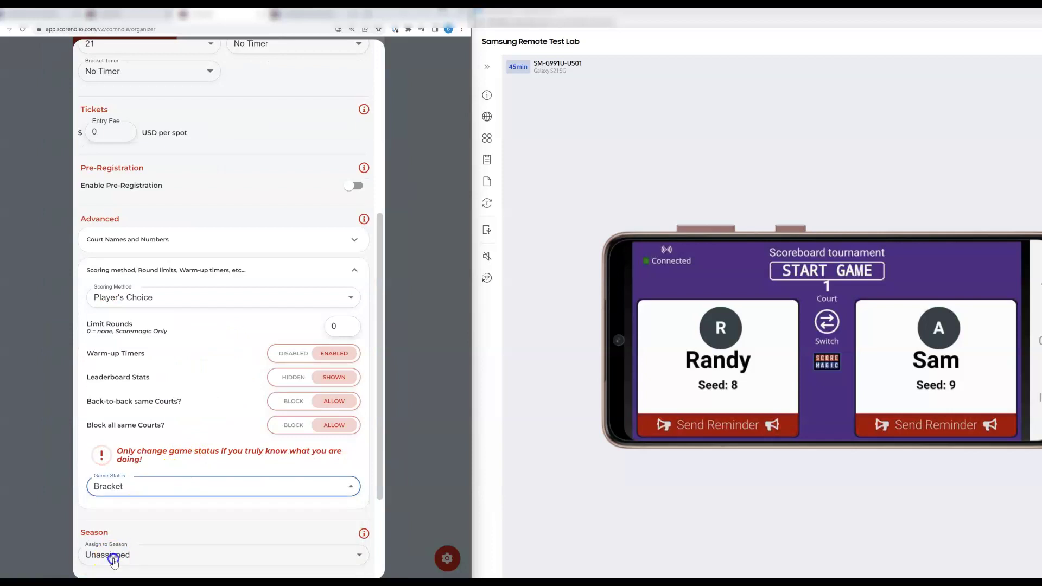
{"action": "scroll", "coordinate": [205, 400], "scroll_direction": "down", "scroll_amount": 3}
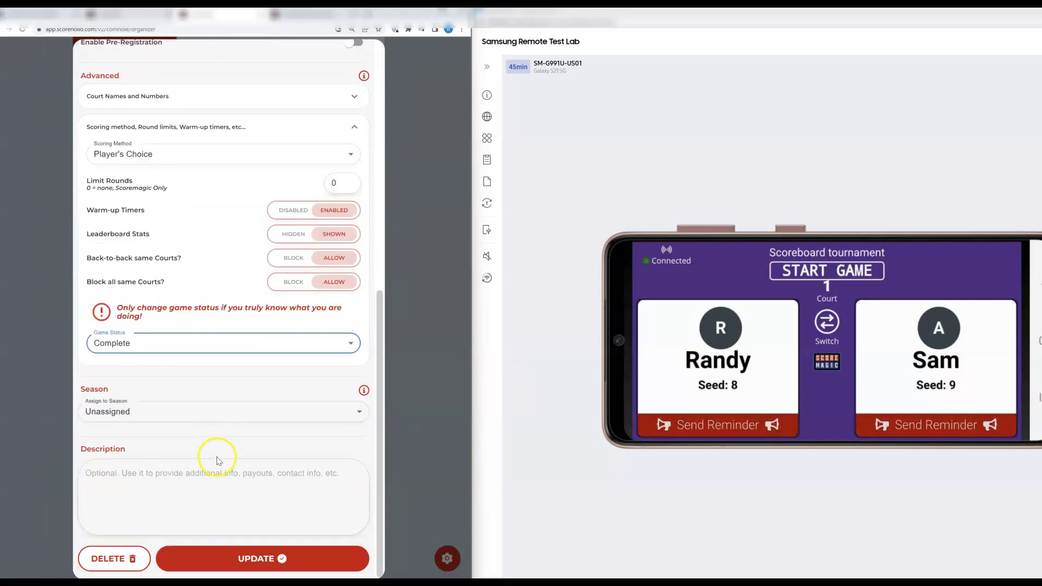
{"action": "left_click", "coordinate": [252, 557]}
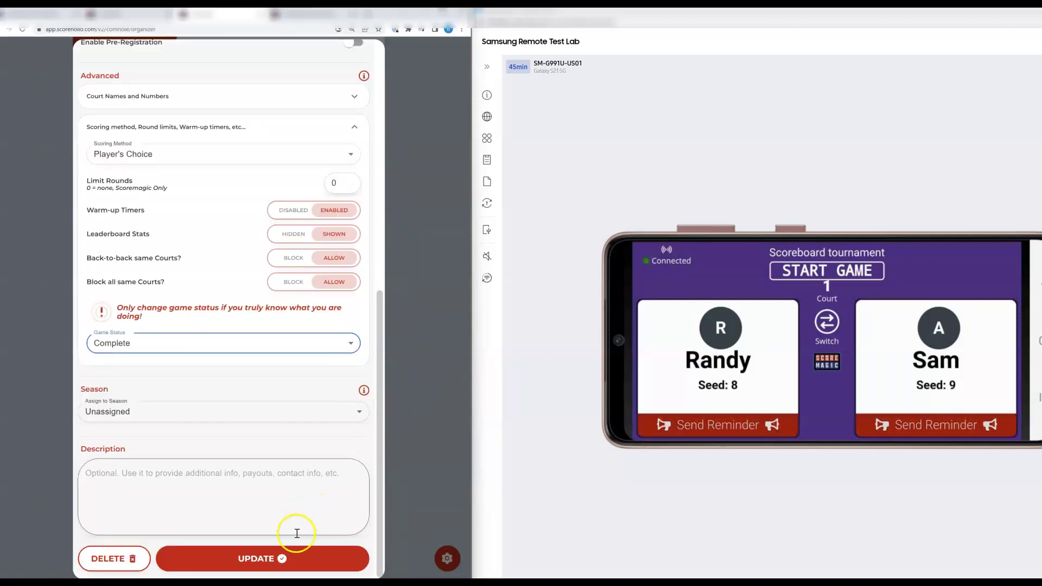
{"action": "left_click", "coordinate": [256, 558]}
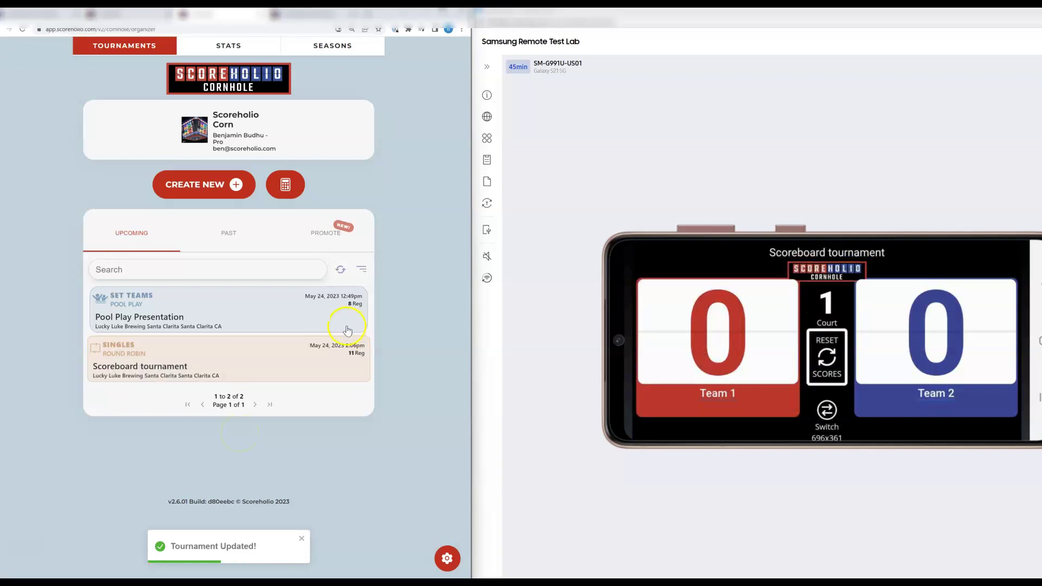
- Score the opening free-play points on Scoreboard 1, first for Team 2, then Team 1
{"action": "double_click", "coordinate": [940, 315]}
{"action": "double_click", "coordinate": [941, 315]}
{"action": "left_click", "coordinate": [719, 305]}
{"action": "double_click", "coordinate": [721, 307]}
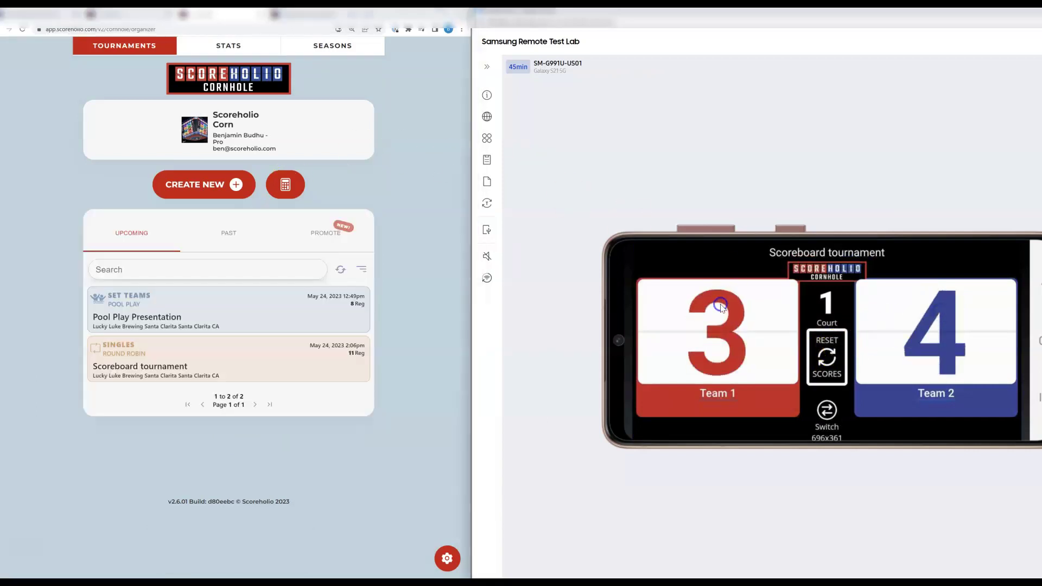
{"action": "double_click", "coordinate": [721, 307]}
{"action": "left_click", "coordinate": [720, 307]}
{"action": "double_click", "coordinate": [721, 307]}
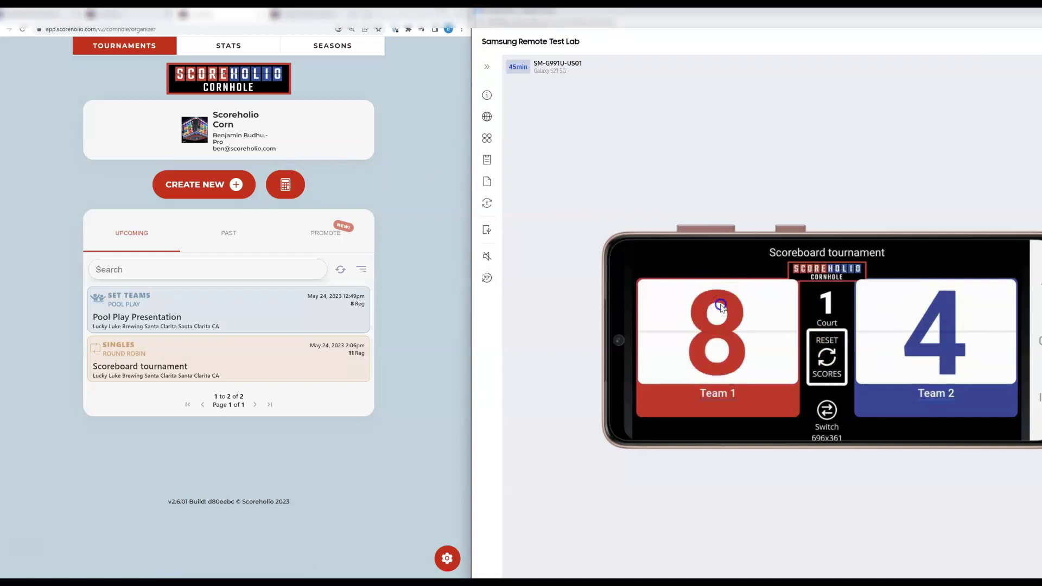
{"action": "triple_click", "coordinate": [721, 307]}
{"action": "left_click", "coordinate": [721, 307]}
- Keep adding points for Team 2 and Team 1 until Scoreboard 1 reads 18–8
{"action": "left_click", "coordinate": [944, 320]}
{"action": "left_click", "coordinate": [944, 320]}
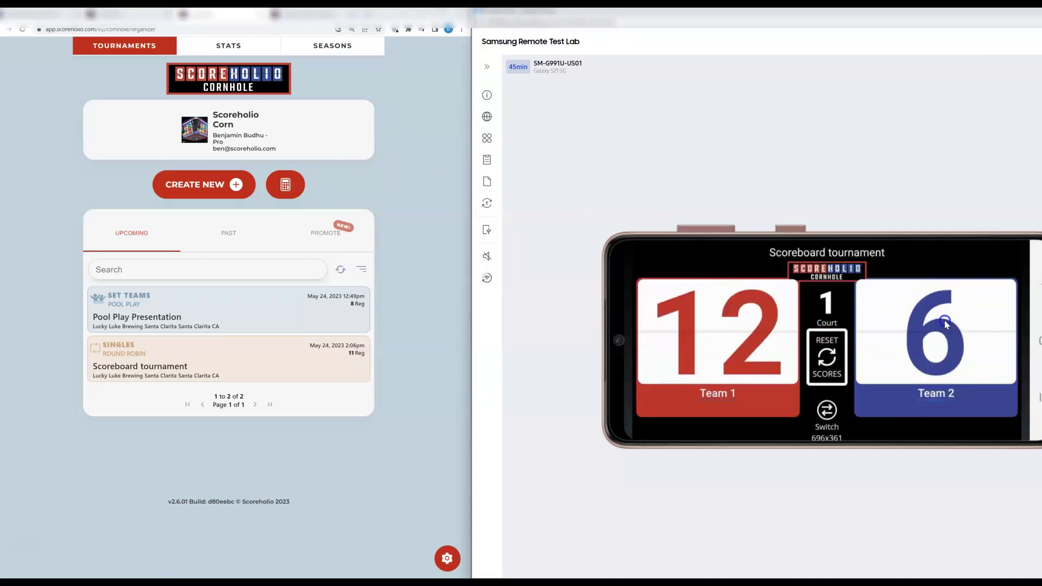
{"action": "double_click", "coordinate": [944, 320]}
{"action": "left_click", "coordinate": [684, 302]}
{"action": "left_click", "coordinate": [682, 301]}
{"action": "double_click", "coordinate": [682, 302]}
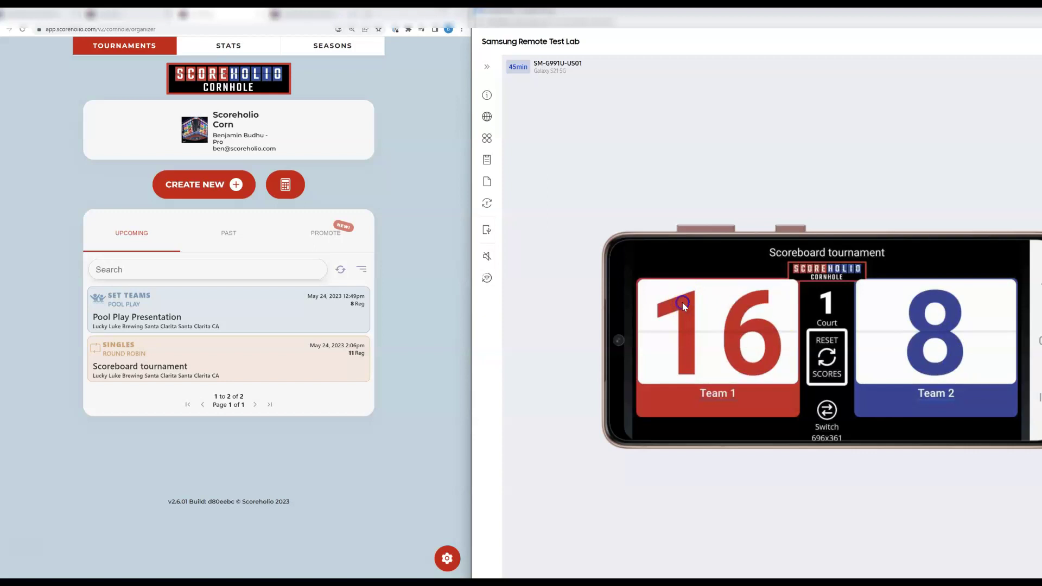
{"action": "double_click", "coordinate": [682, 301]}
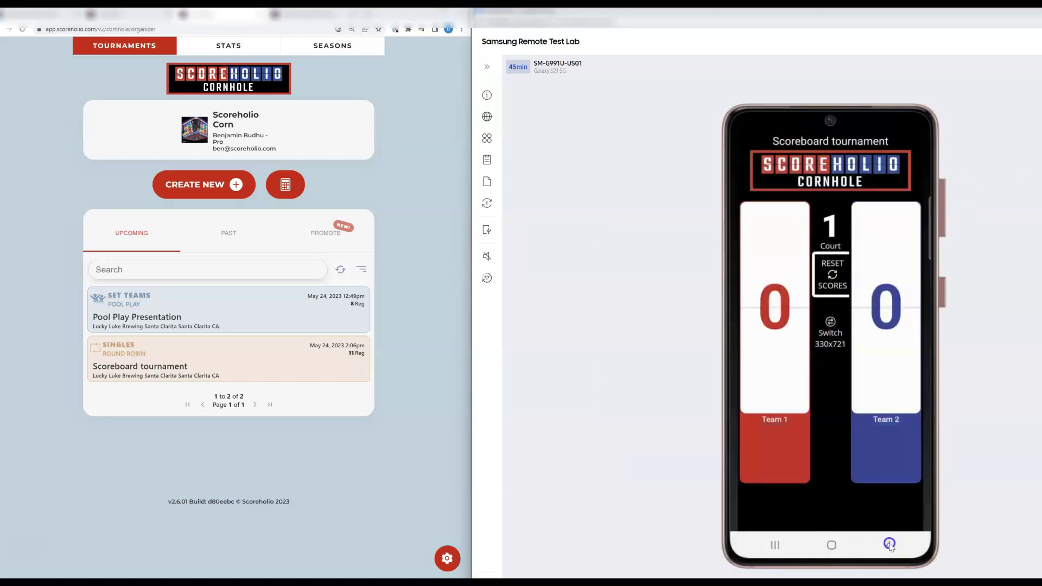
- Leave the scoreboard for the options and enable kiosk mode, listing Courts 1, 2 and 3
{"action": "left_click", "coordinate": [889, 544]}
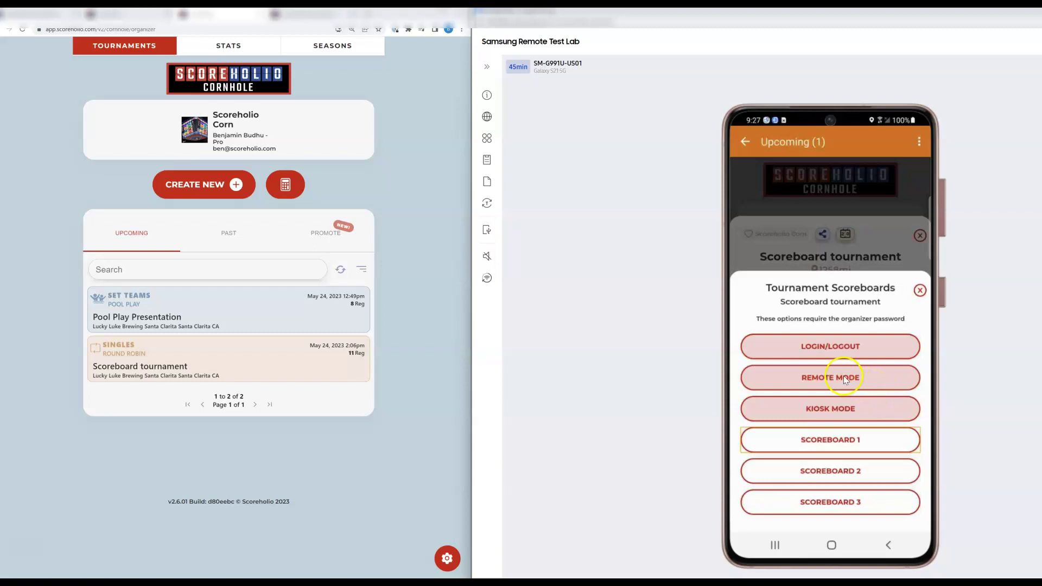
{"action": "left_click", "coordinate": [830, 411]}
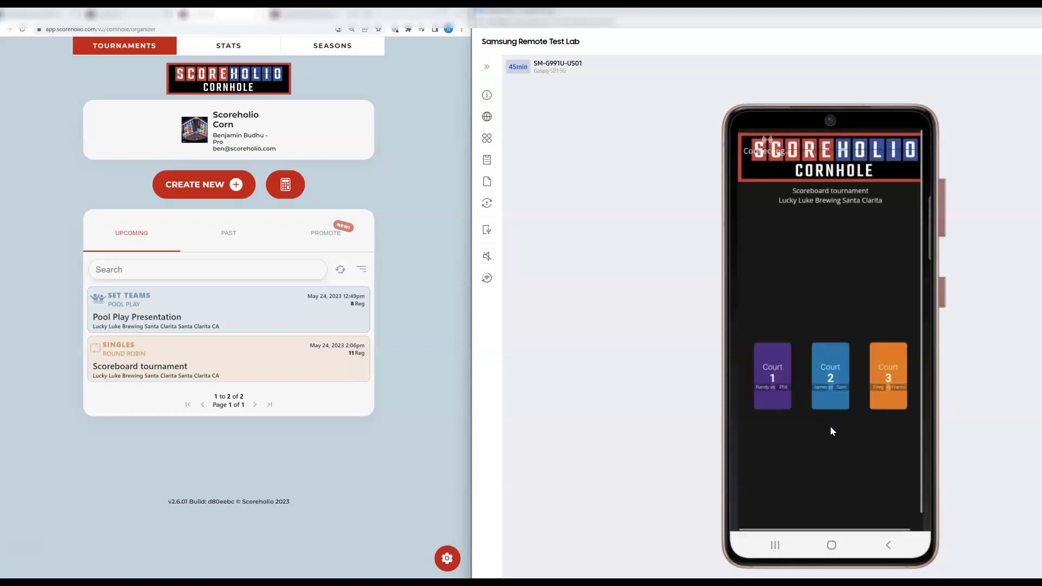